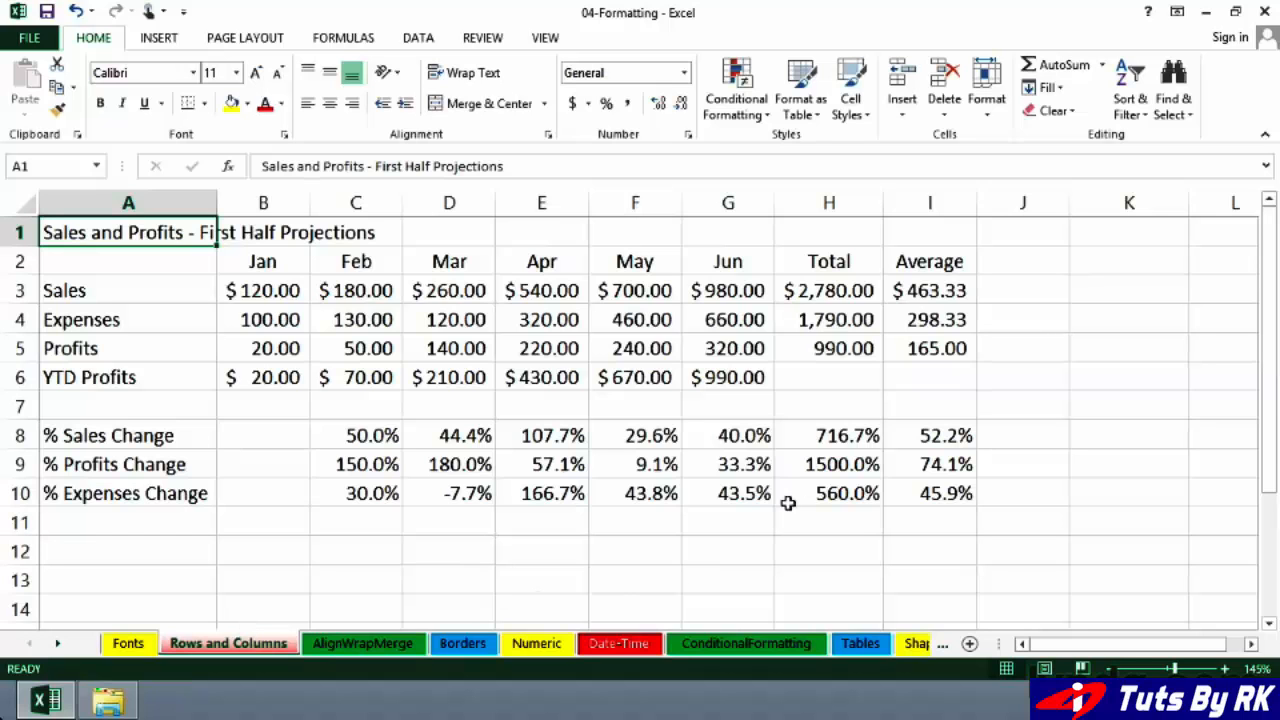
Step: Narrow the Jan column until its values no longer fit, widen it slightly, and AutoFit it to its contents
{"action": "left_click", "coordinate": [816, 291]}
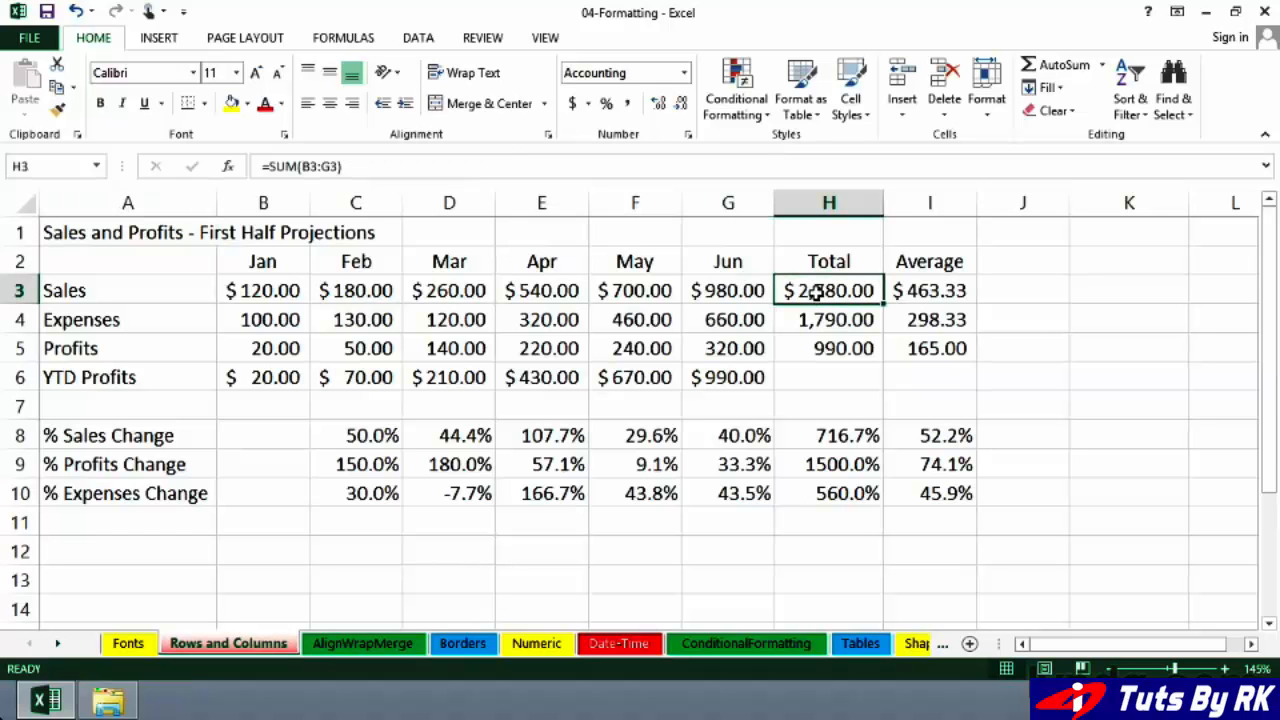
{"action": "left_click", "coordinate": [271, 203]}
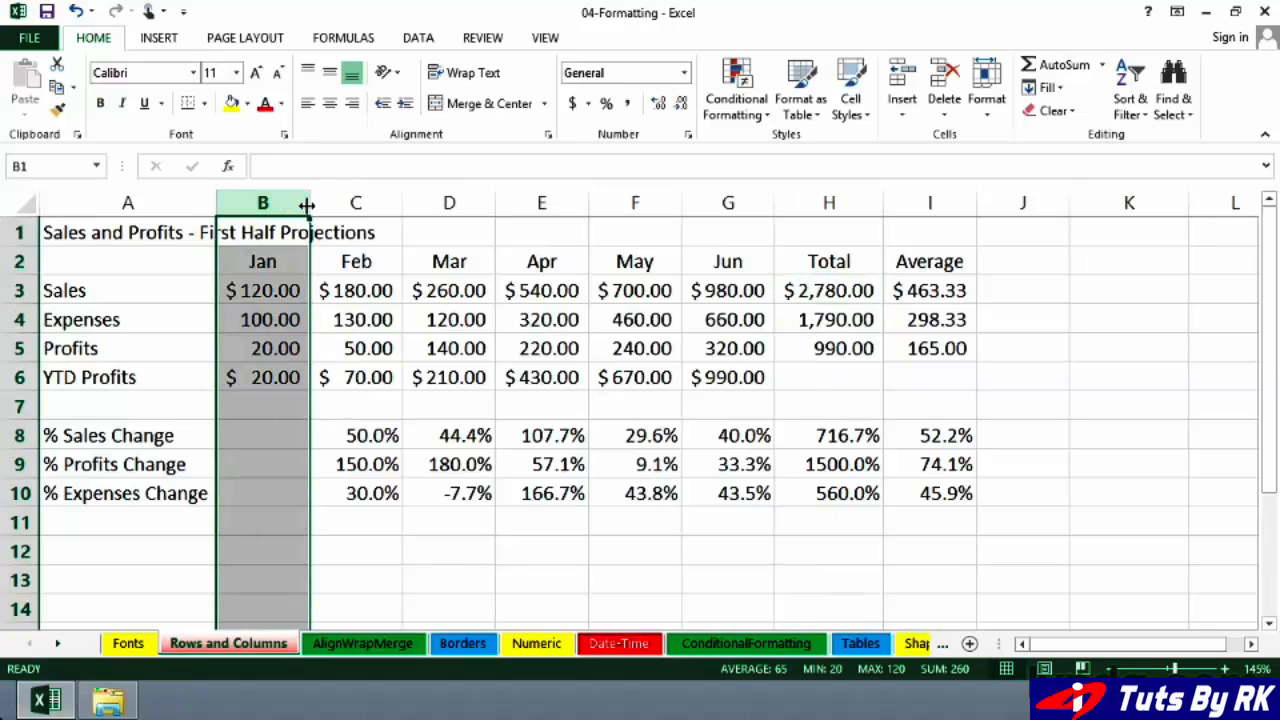
{"action": "mouse_move", "coordinate": [306, 204]}
{"action": "left_mouse_down"}
{"action": "mouse_move", "coordinate": [357, 203]}
{"action": "mouse_move", "coordinate": [289, 205]}
{"action": "left_mouse_up"}
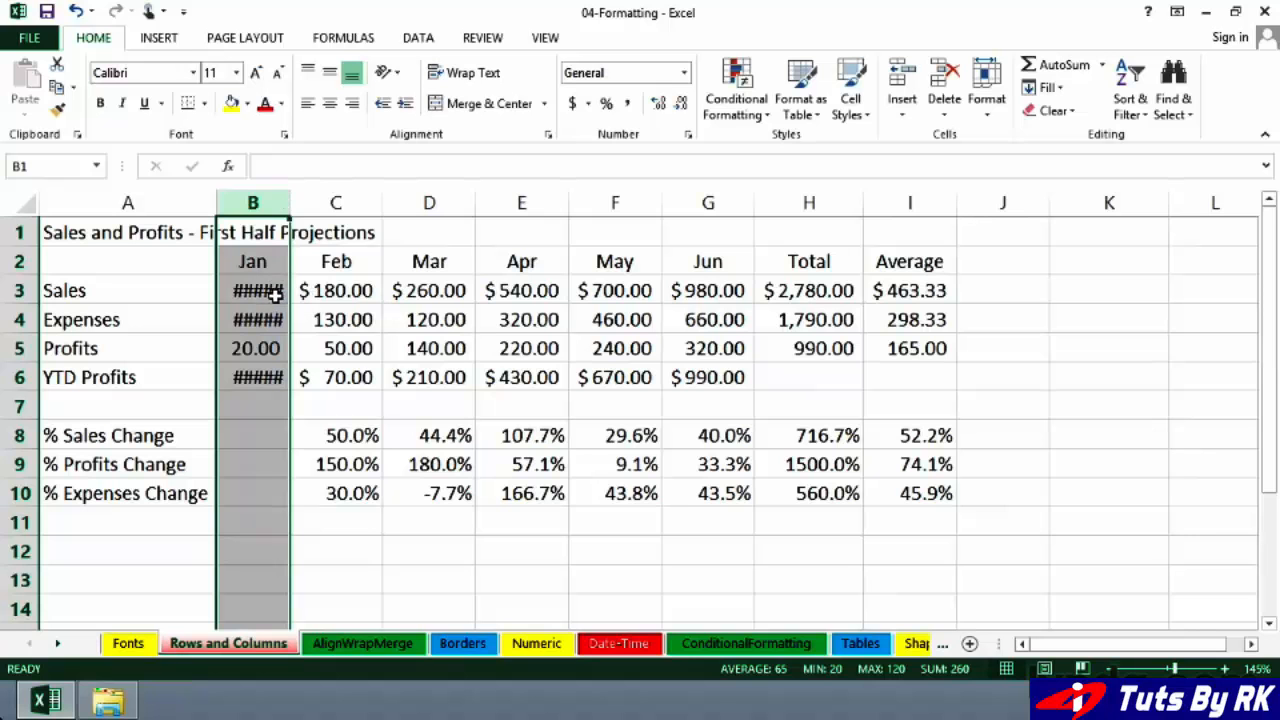
{"action": "mouse_move", "coordinate": [287, 203]}
{"action": "left_mouse_down"}
{"action": "mouse_move", "coordinate": [318, 203]}
{"action": "mouse_move", "coordinate": [294, 203]}
{"action": "left_mouse_up"}
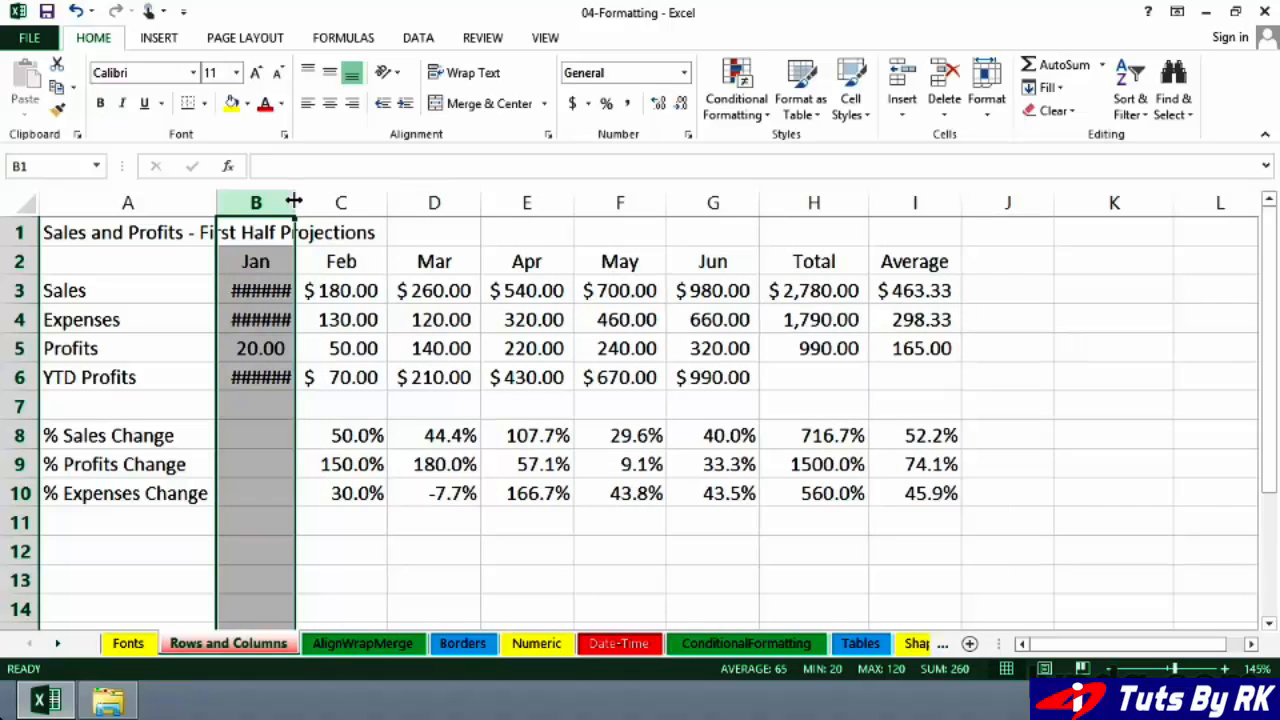
{"action": "double_click", "coordinate": [294, 203]}
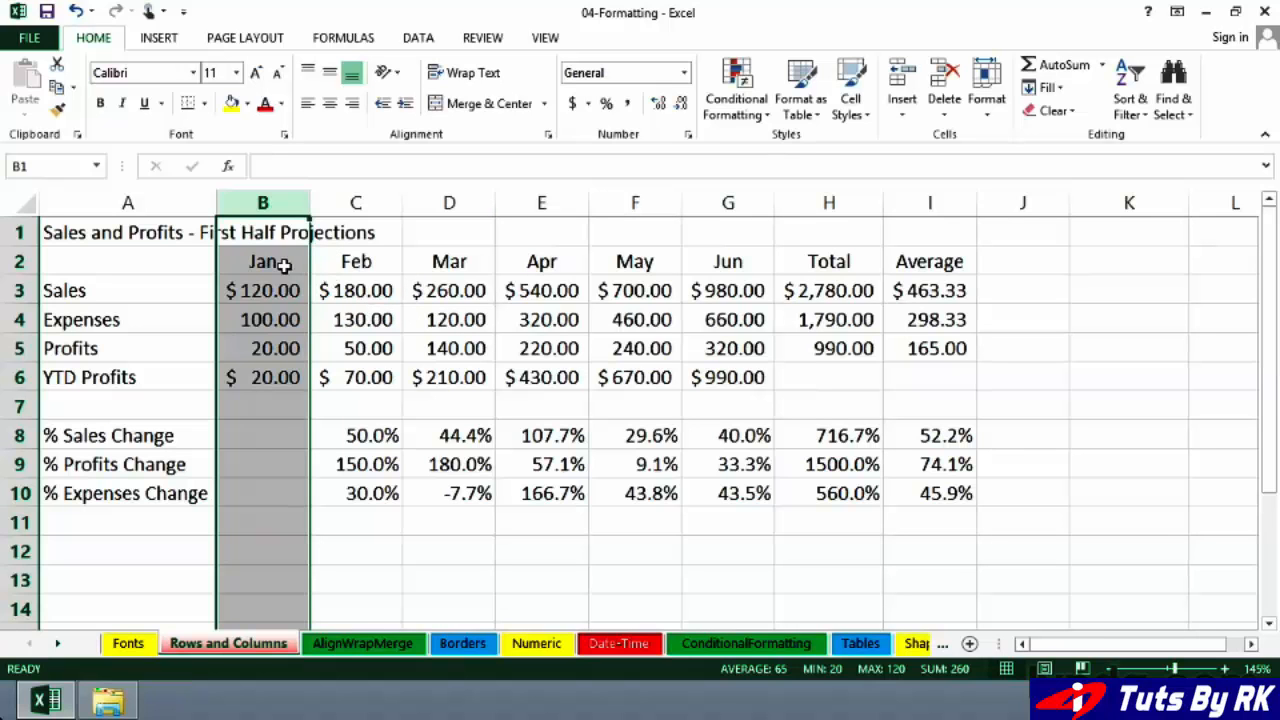
Step: Widen columns B through G together to a width of 9.29
{"action": "left_click", "coordinate": [266, 205]}
{"action": "left_click_drag", "start_coordinate": [266, 205], "coordinate": [713, 191]}
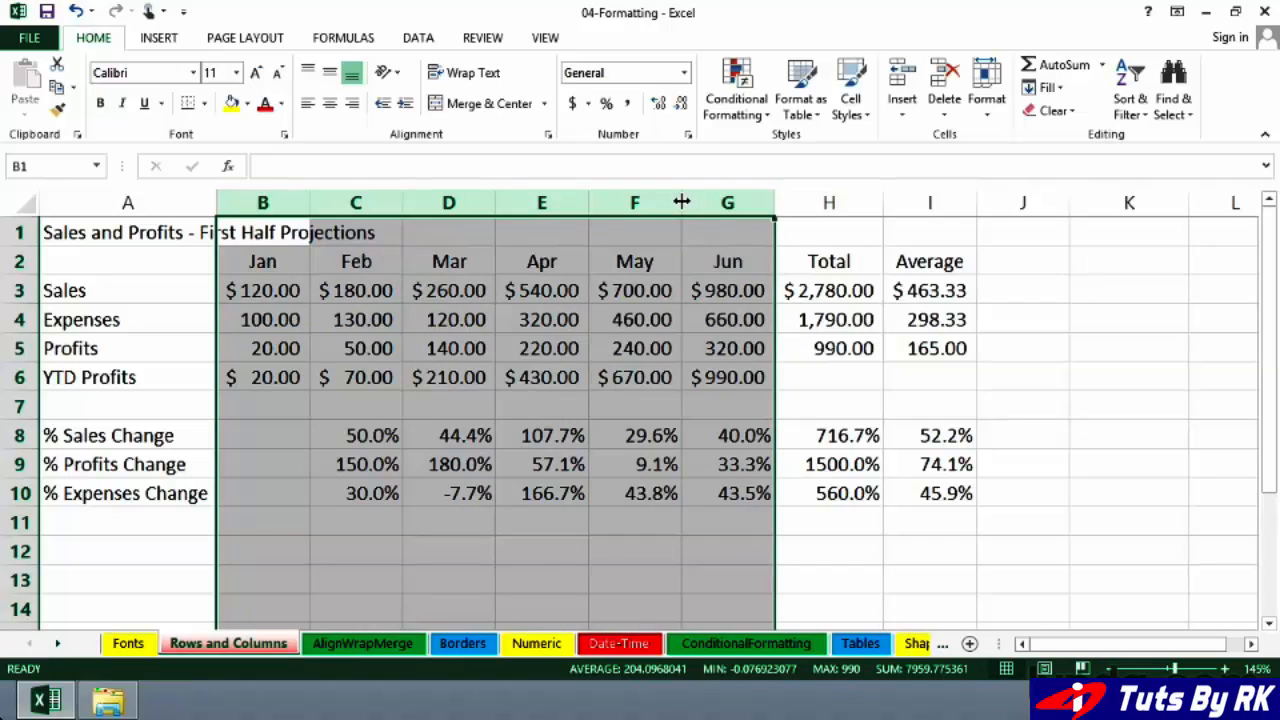
{"action": "left_click_drag", "start_coordinate": [681, 202], "coordinate": [681, 202]}
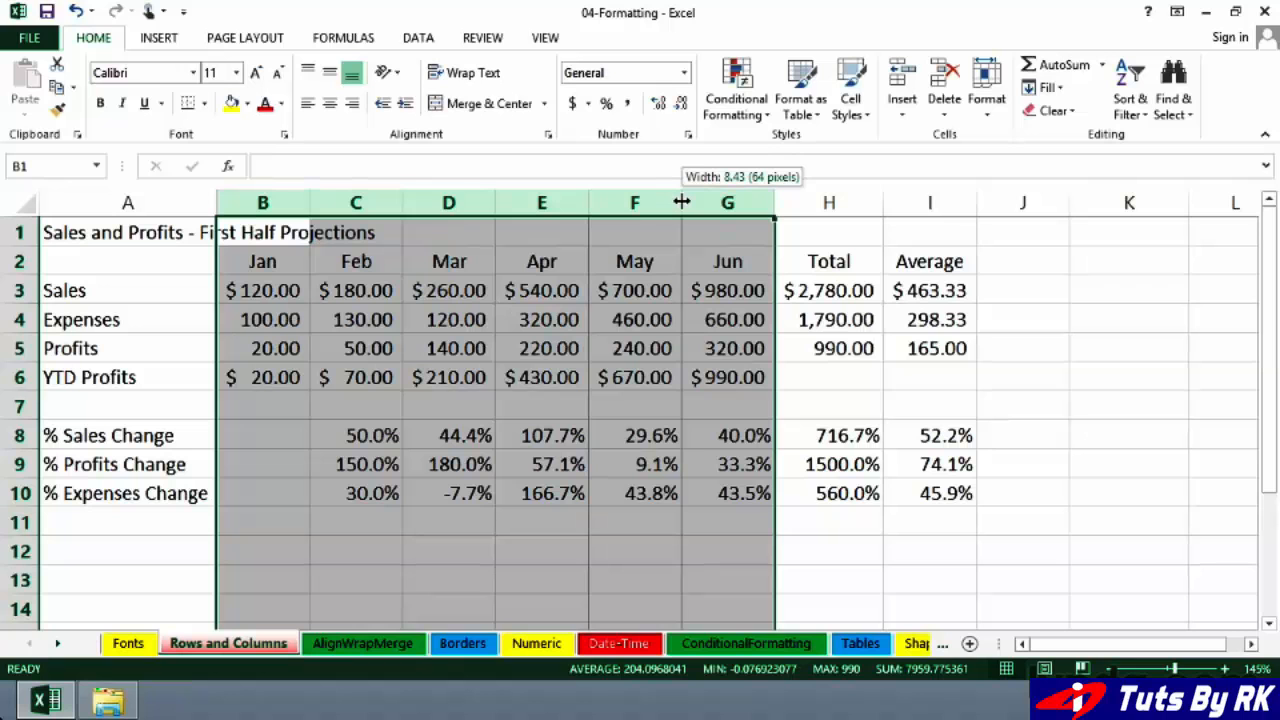
{"action": "left_click_drag", "start_coordinate": [681, 202], "coordinate": [689, 201]}
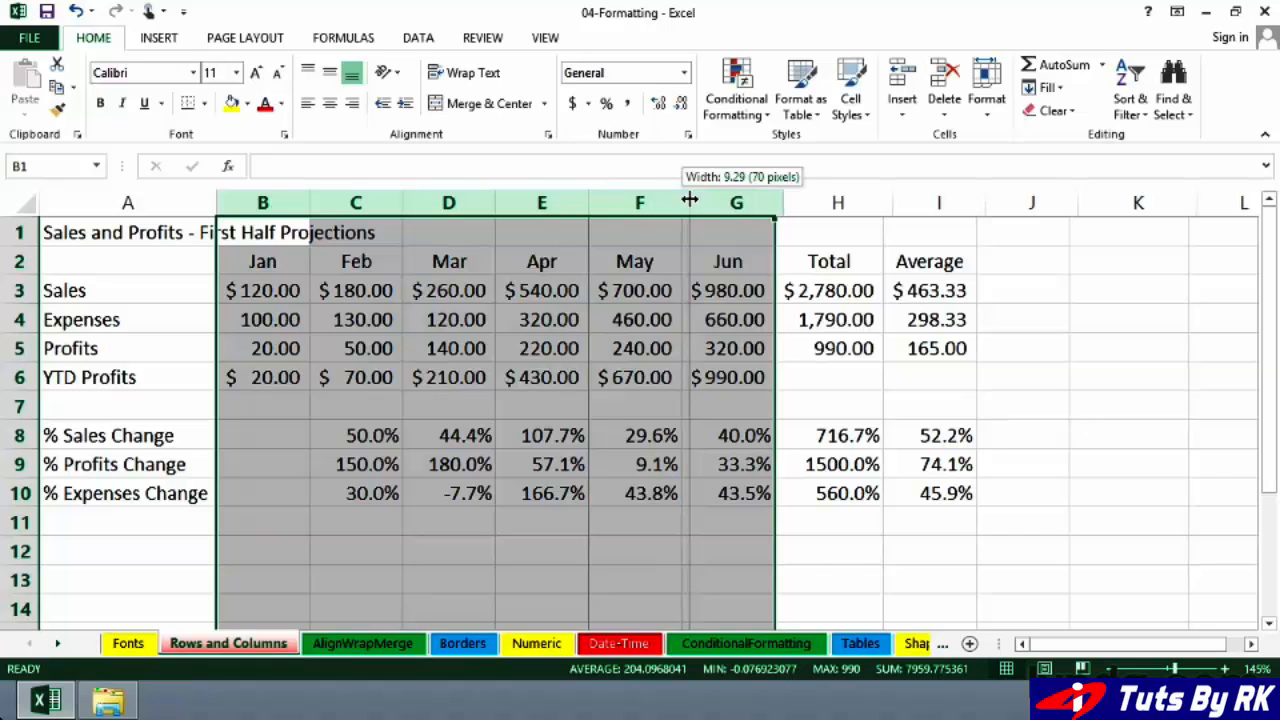
{"action": "left_click_drag", "start_coordinate": [689, 201], "coordinate": [690, 200]}
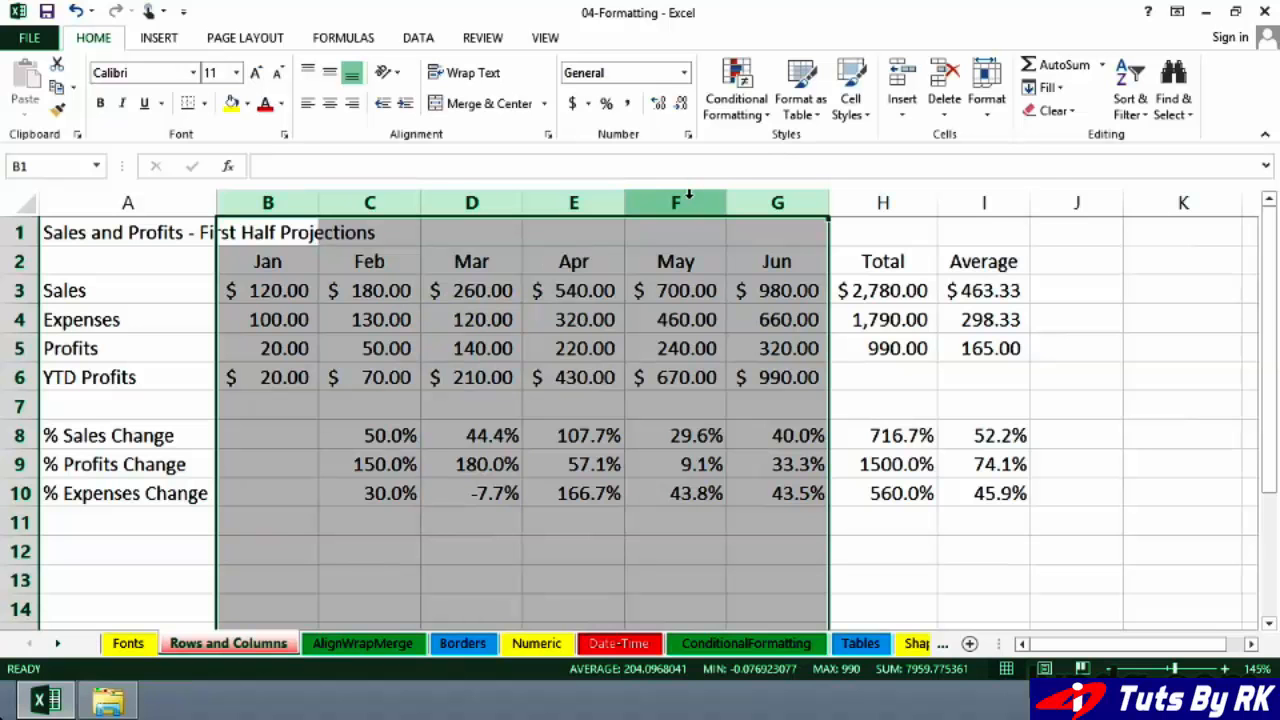
{"action": "left_click", "coordinate": [781, 289]}
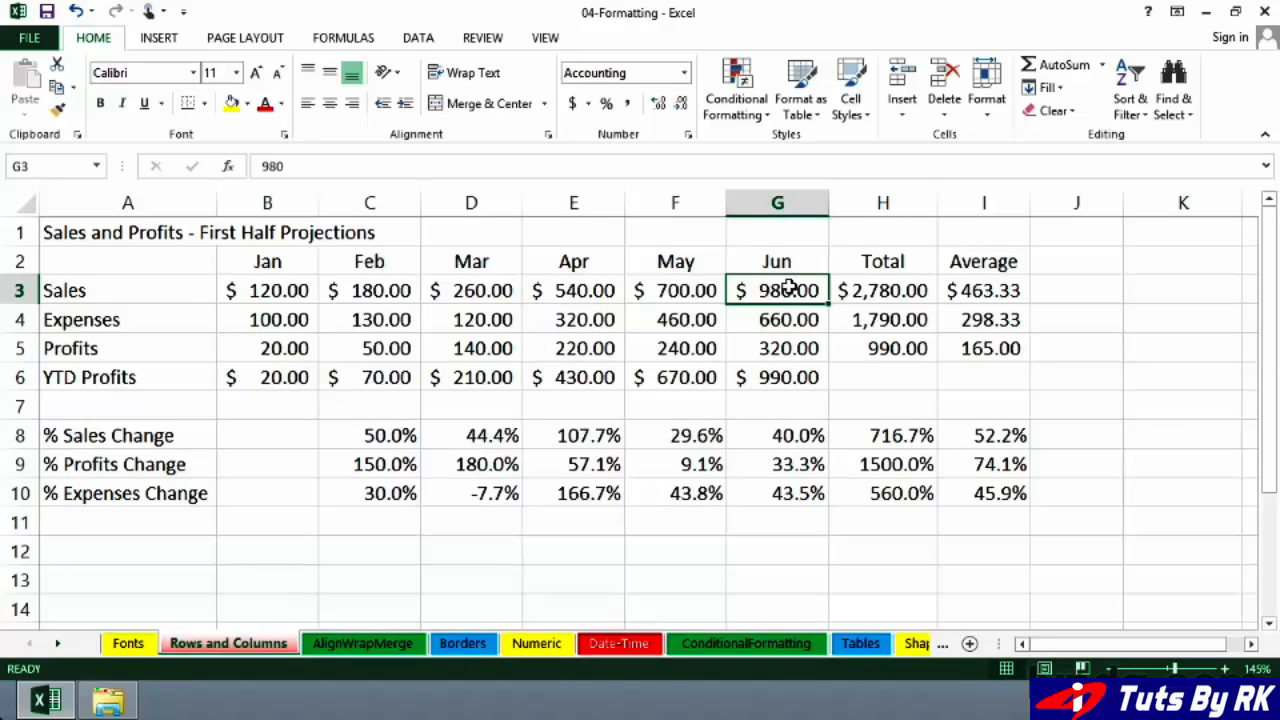
Step: Give columns B through H, from Jan to Total, one uniform wider width
{"action": "left_click_drag", "start_coordinate": [937, 202], "coordinate": [937, 202]}
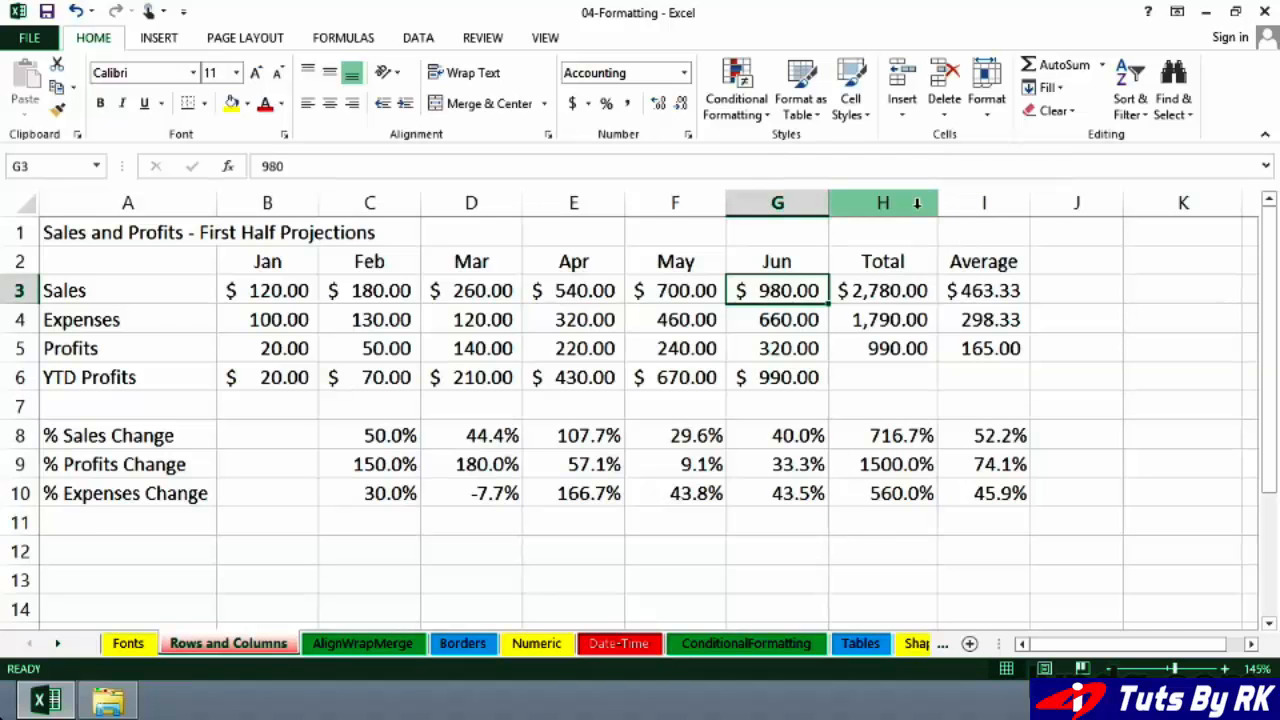
{"action": "left_click_drag", "start_coordinate": [887, 202], "coordinate": [326, 199]}
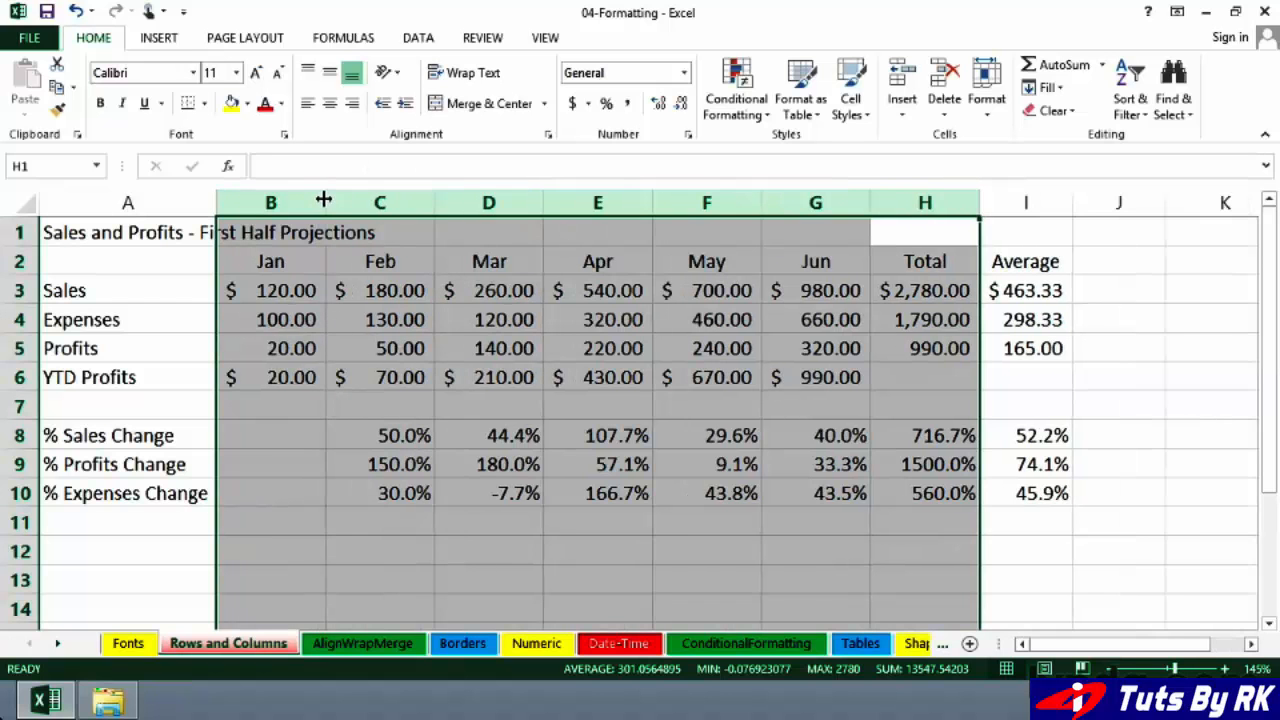
{"action": "left_click", "coordinate": [381, 261]}
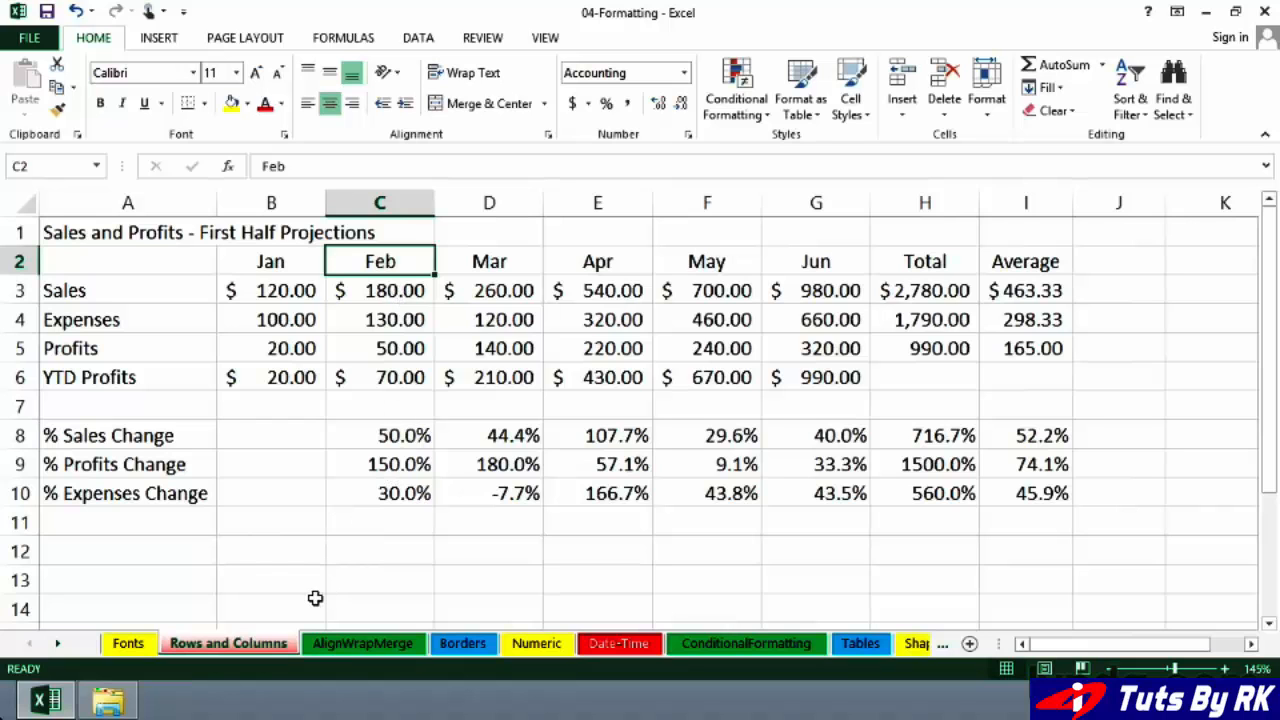
Step: Enter "Telecommunications" in cell B13 and AutoFit column B to that entry
{"action": "left_click", "coordinate": [251, 576]}
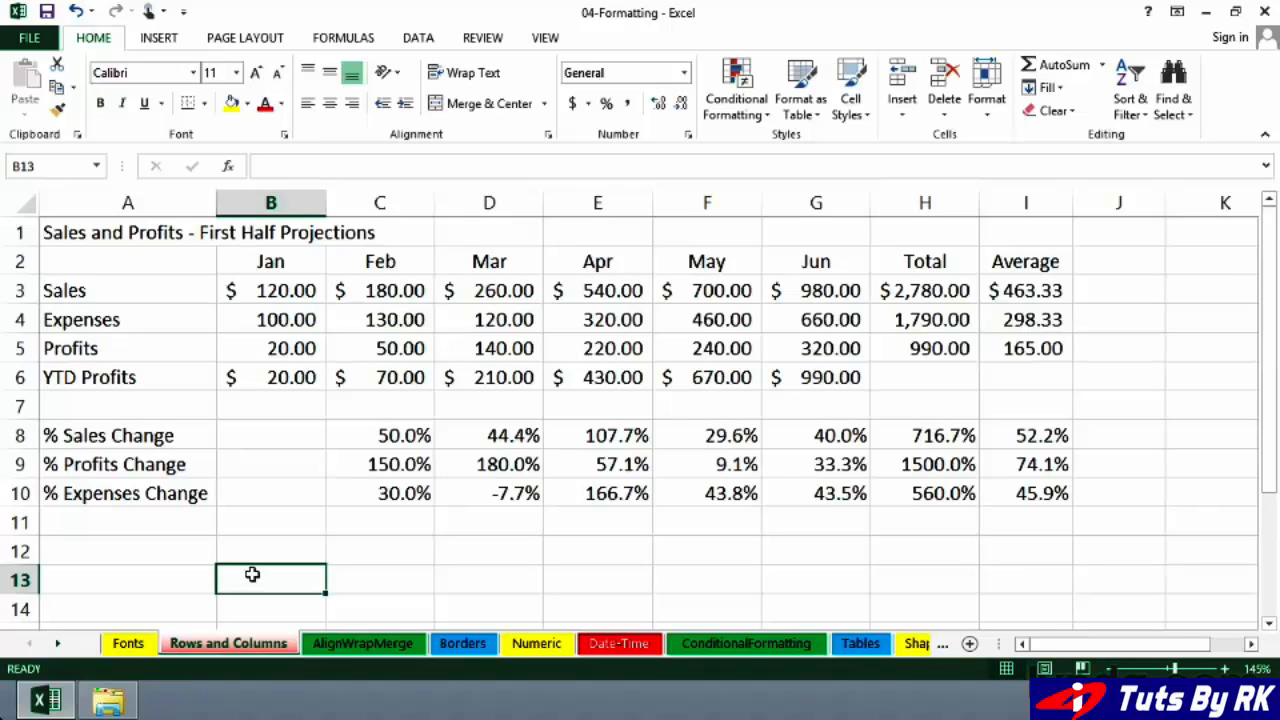
{"action": "type", "text": "Teleco"}
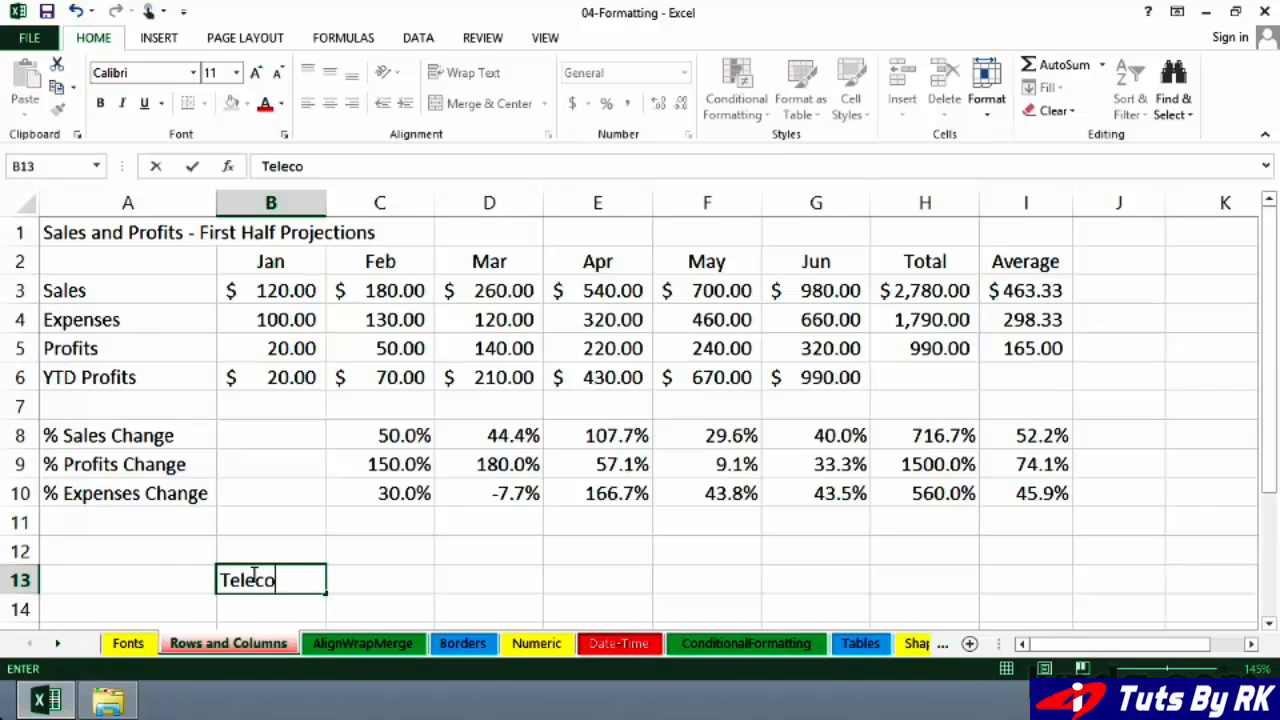
{"action": "type", "text": "mmuni"}
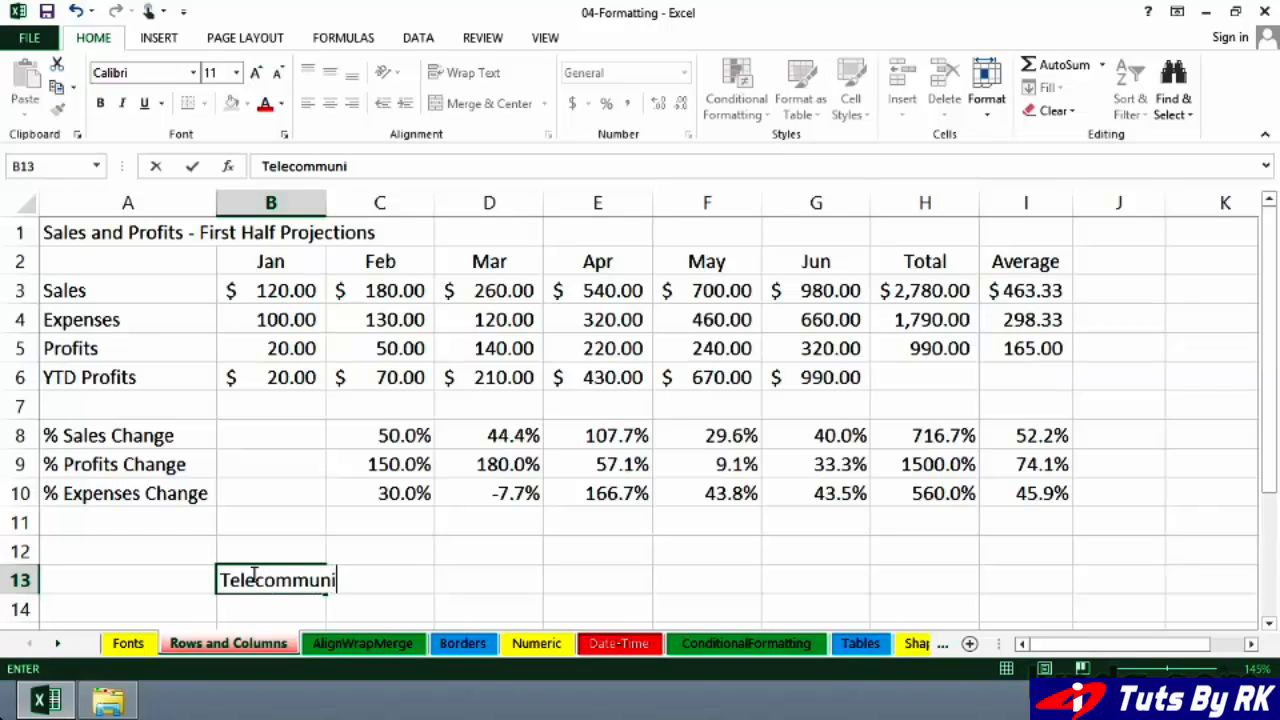
{"action": "type", "text": "cations"}
{"action": "key", "text": "Return"}
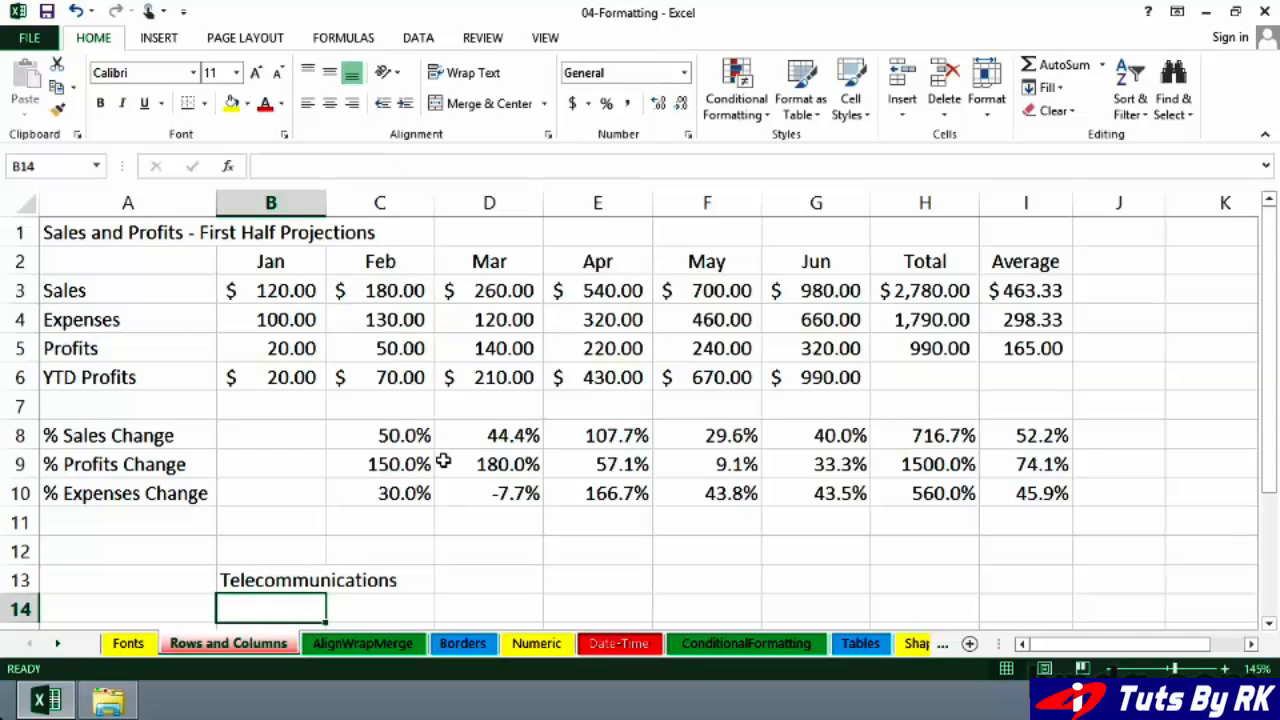
{"action": "left_click", "coordinate": [252, 576]}
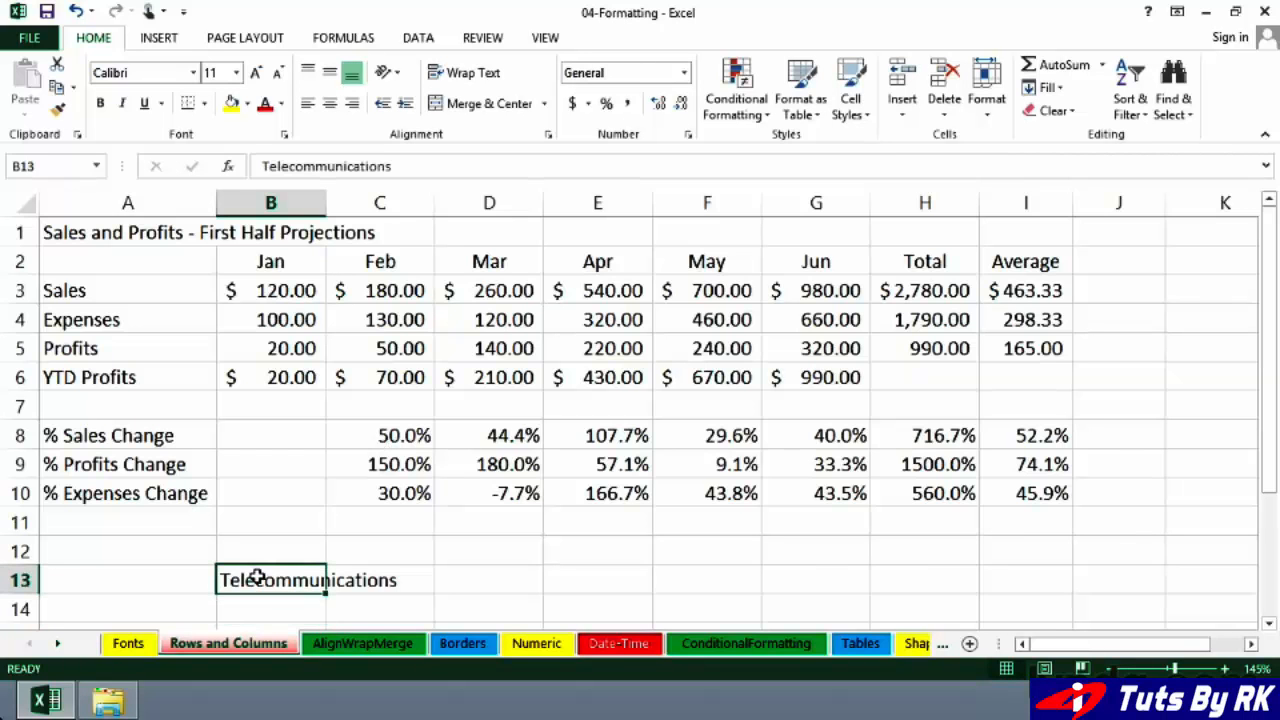
{"action": "double_click", "coordinate": [326, 206]}
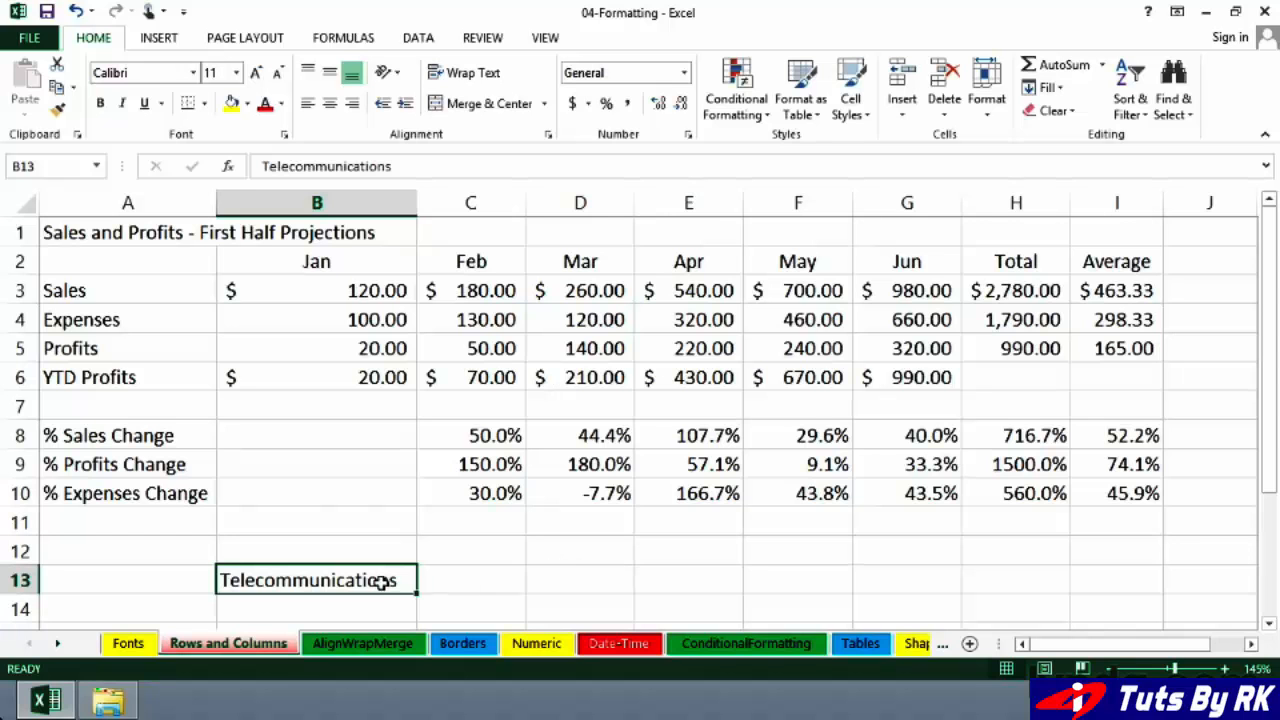
Step: Clear cell B13 and AutoFit the widths of columns B through I to their contents
{"action": "key", "text": "Delete"}
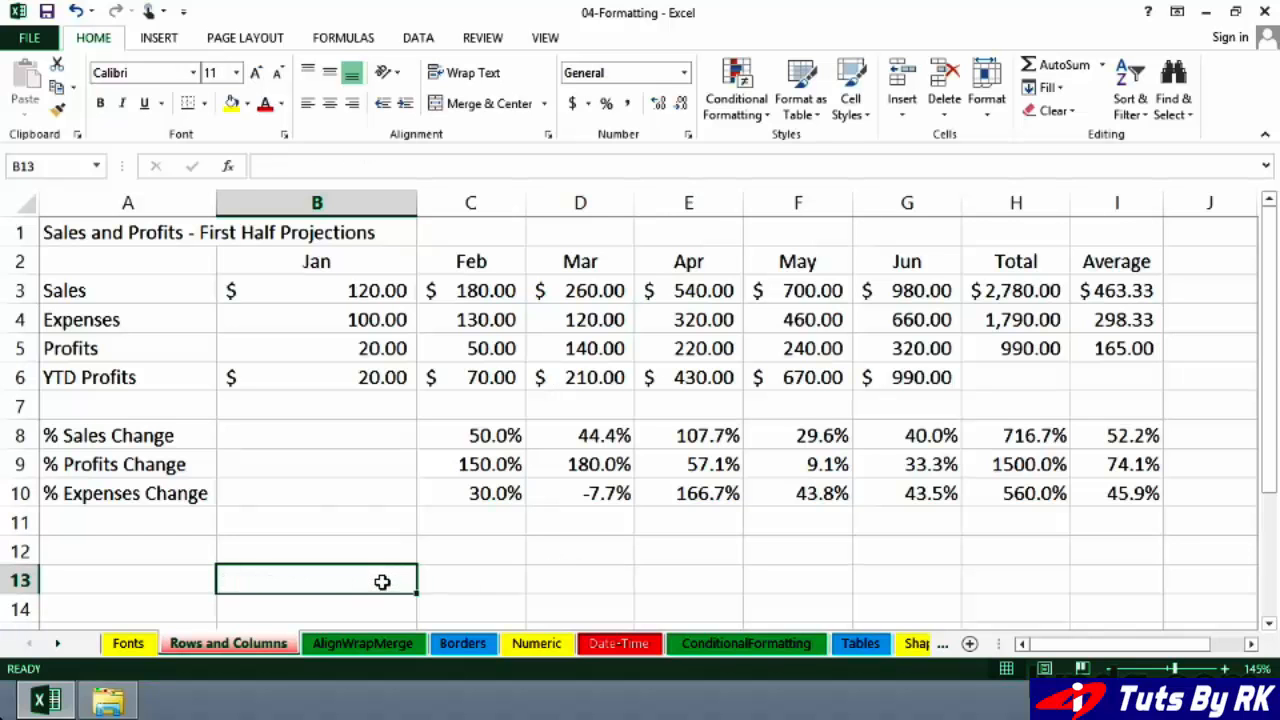
{"action": "double_click", "coordinate": [415, 201]}
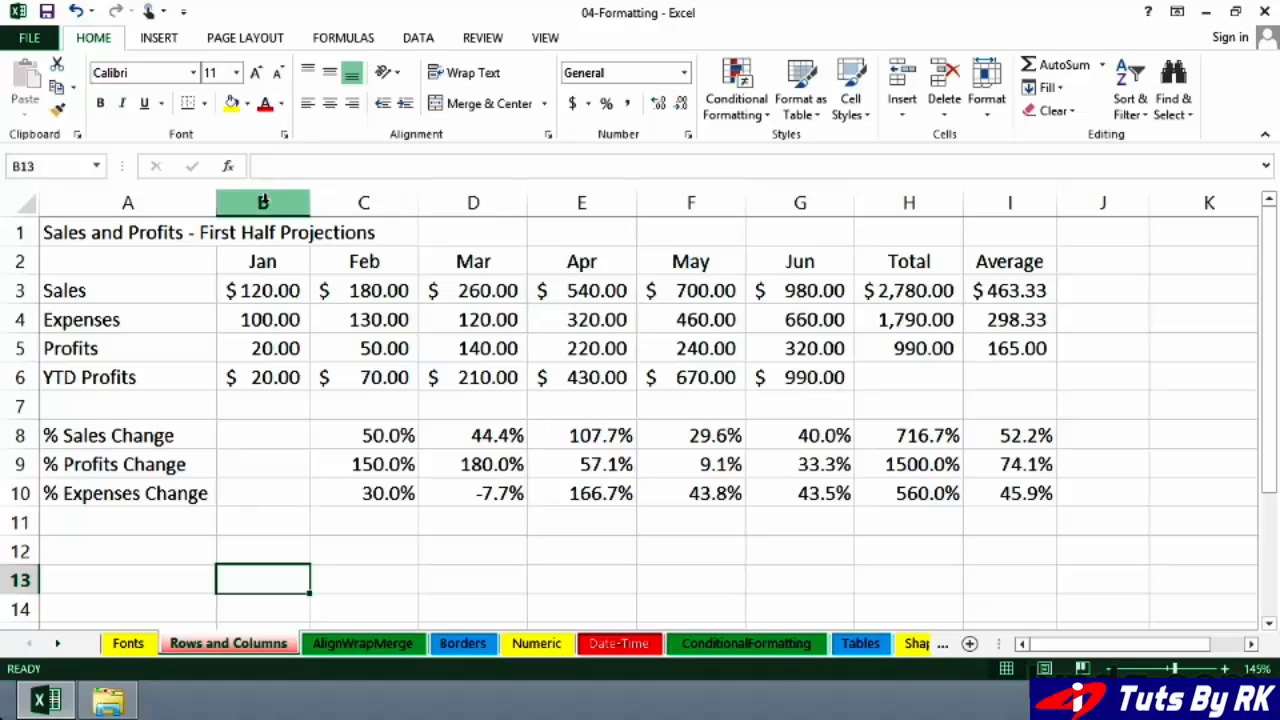
{"action": "left_click_drag", "start_coordinate": [263, 203], "coordinate": [1003, 197]}
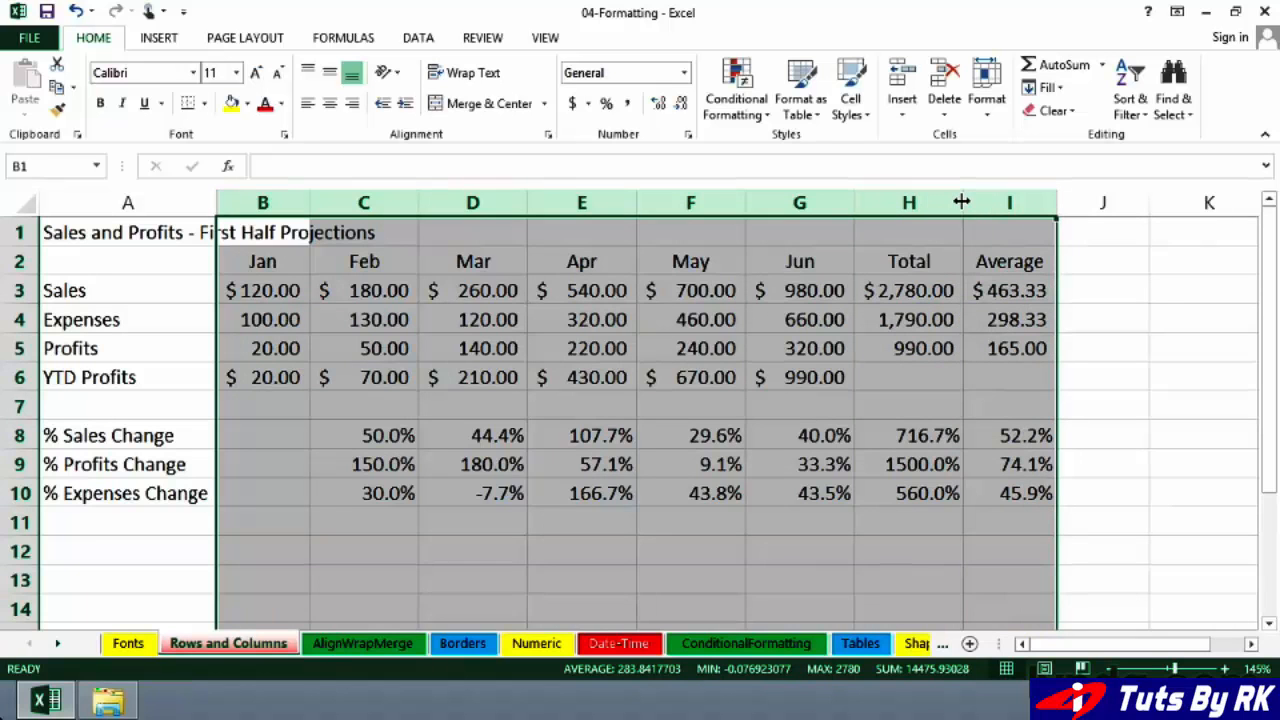
{"action": "double_click", "coordinate": [962, 202]}
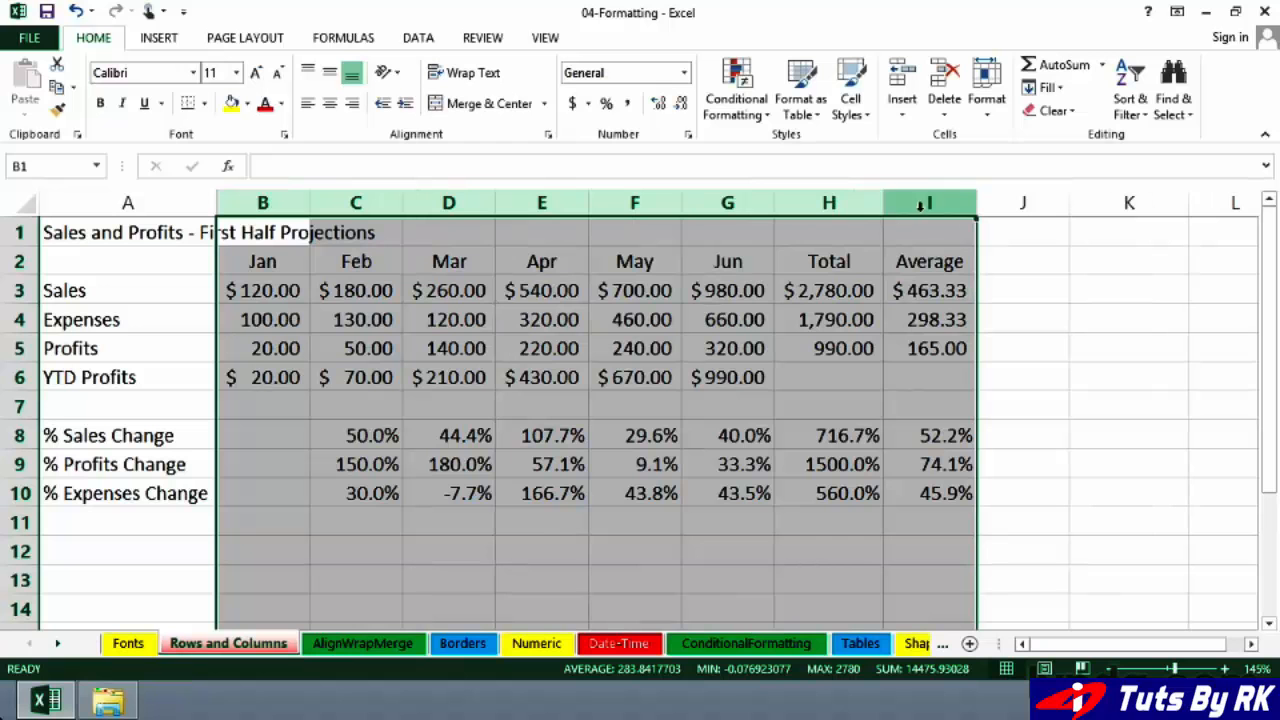
Step: Set the June Sales value in cell G3 to 1050
{"action": "left_click", "coordinate": [754, 291]}
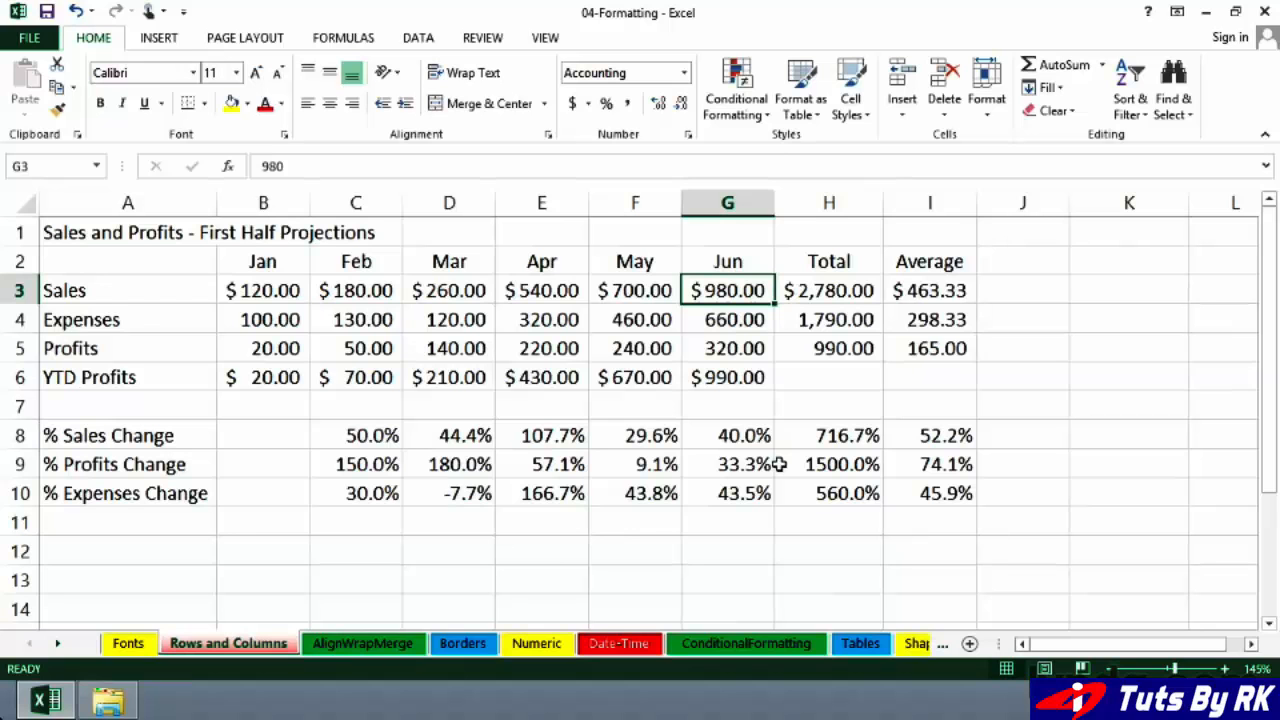
{"action": "type", "text": "1050"}
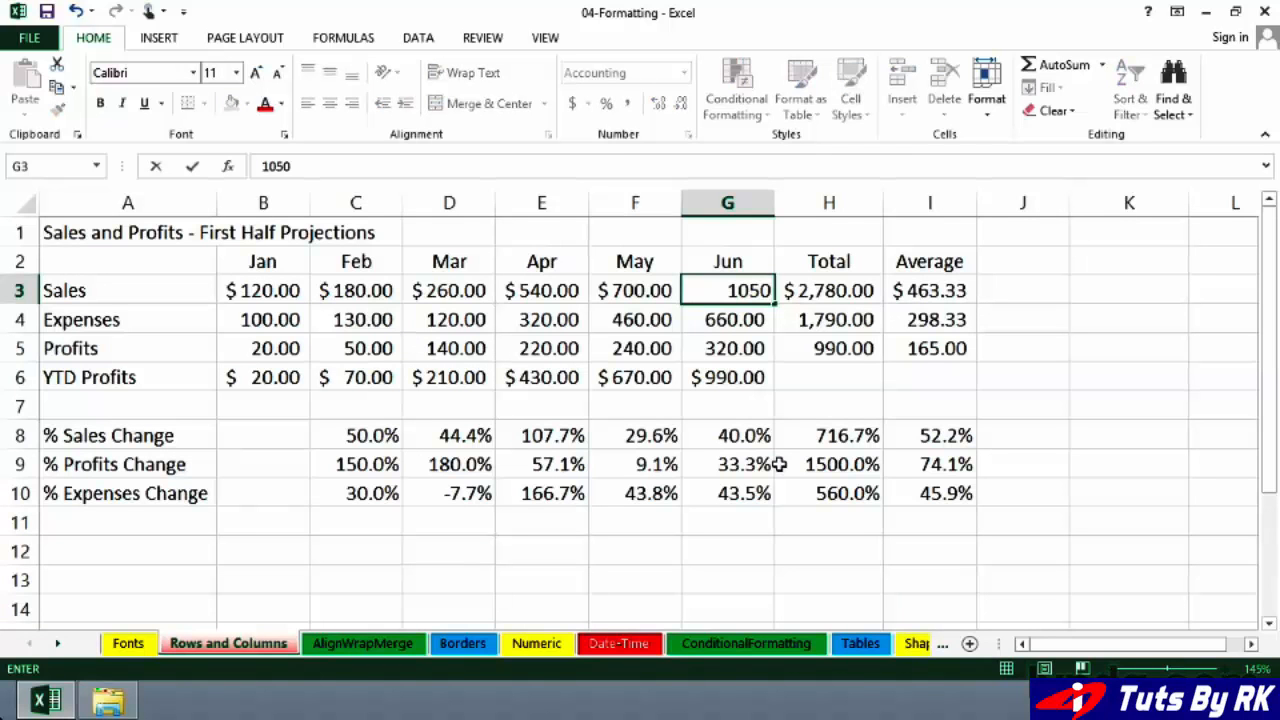
{"action": "key", "text": "Return"}
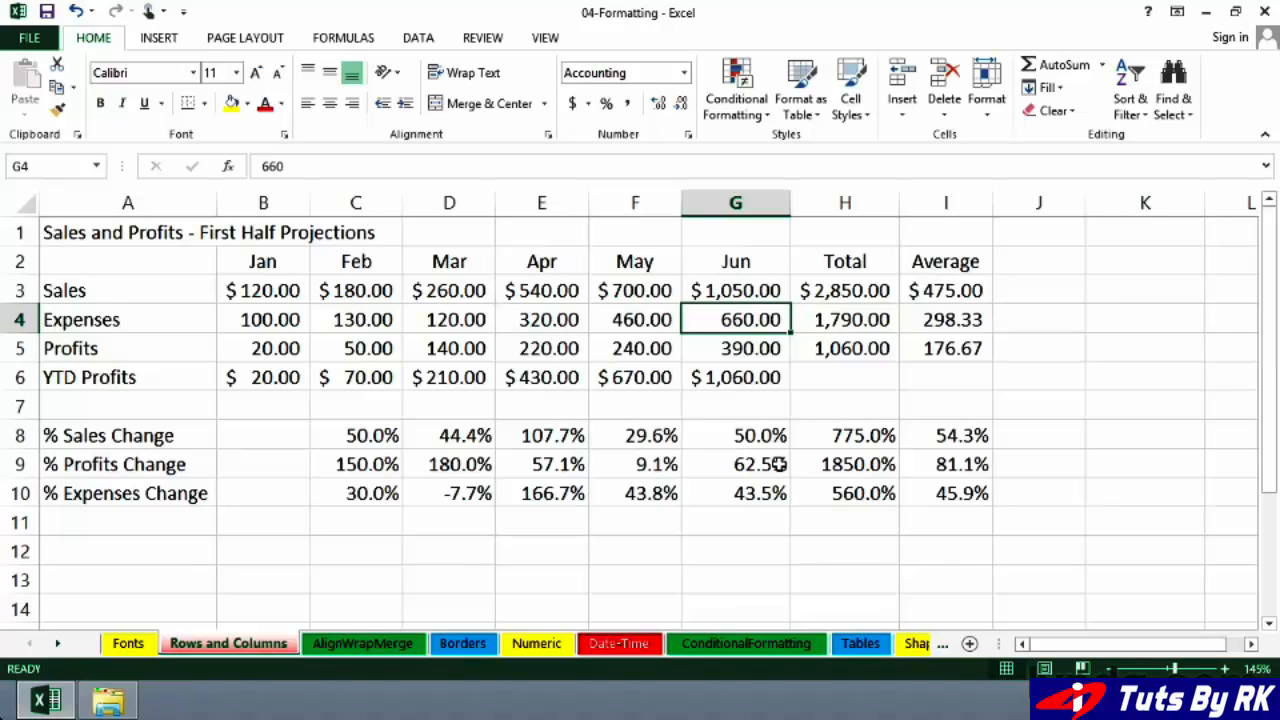
Step: Increase the height of rows 3 through 6, from Sales to YTD Profits, by the same amount
{"action": "left_click", "coordinate": [131, 377]}
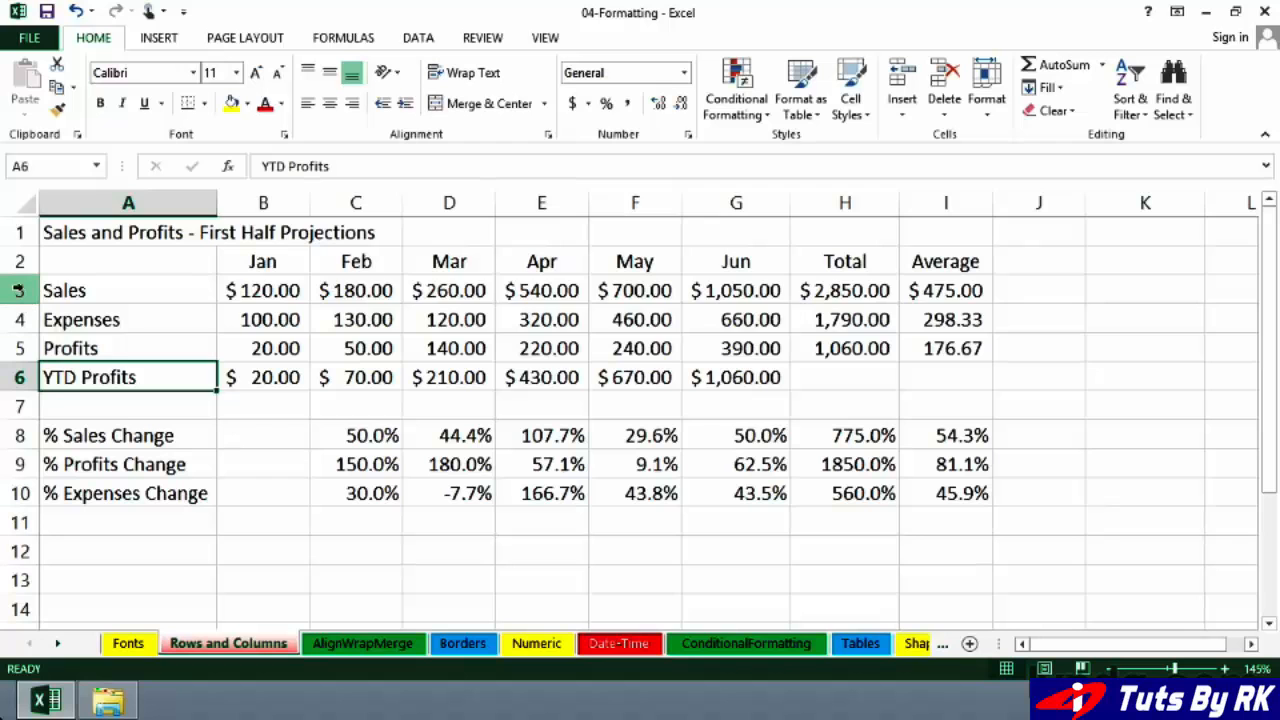
{"action": "left_click_drag", "start_coordinate": [19, 290], "coordinate": [18, 400]}
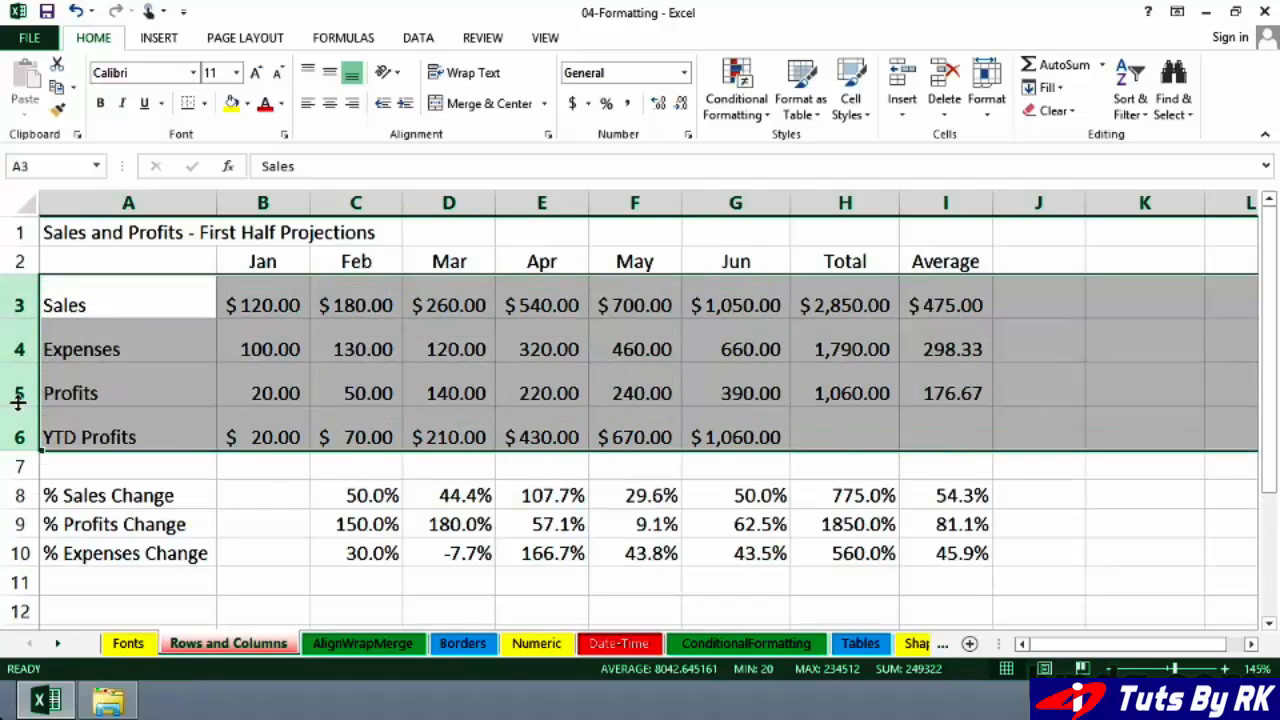
{"action": "left_click", "coordinate": [145, 348]}
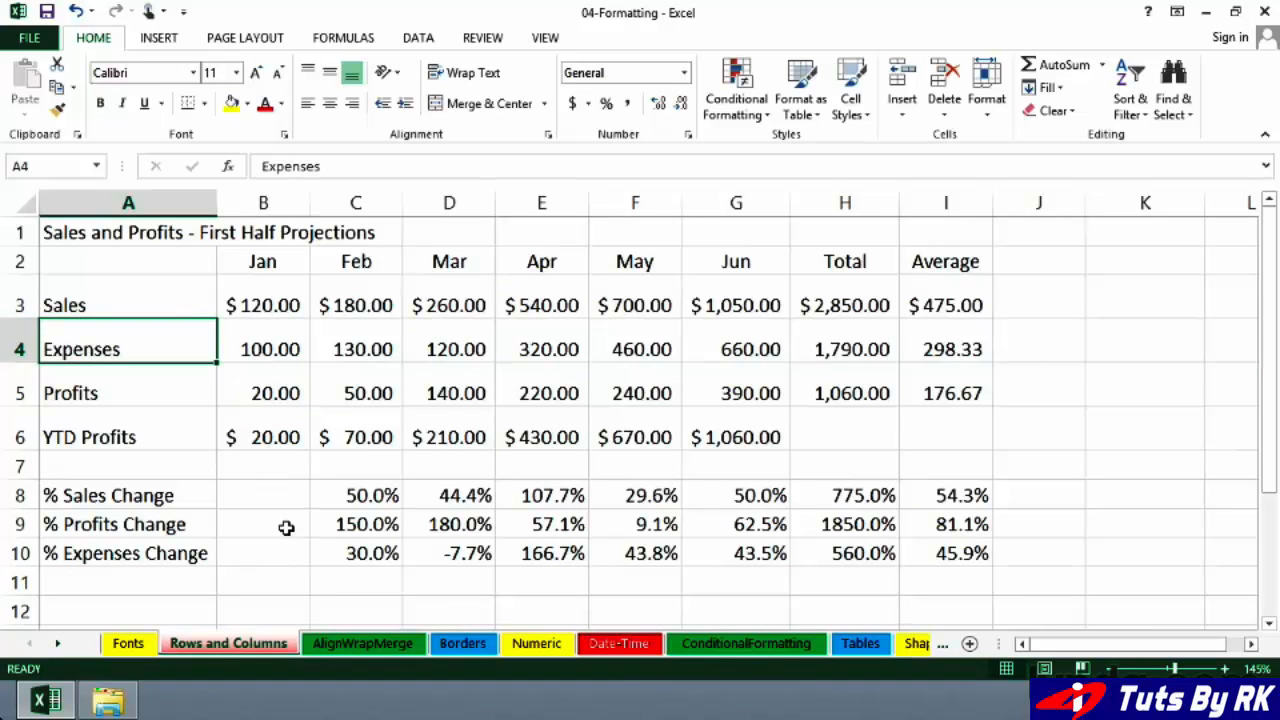
Step: Select the entire worksheet and AutoFit all row heights
{"action": "left_click", "coordinate": [19, 203]}
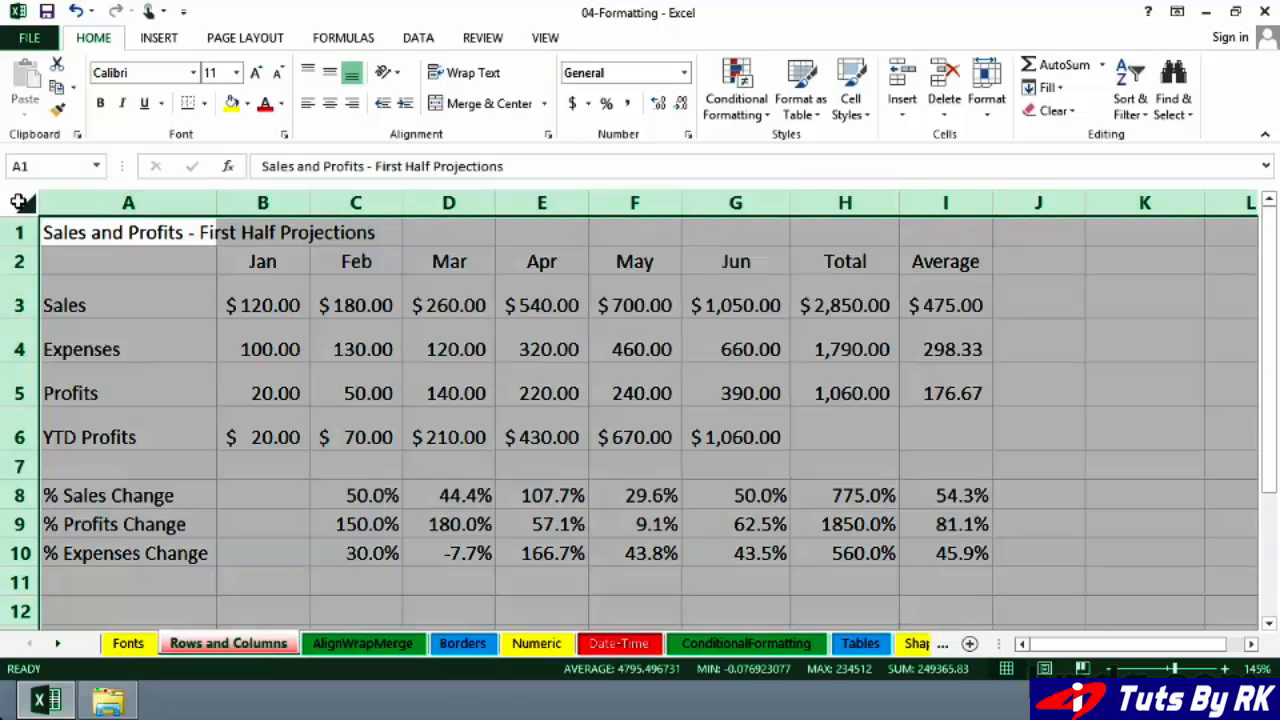
{"action": "double_click", "coordinate": [16, 271]}
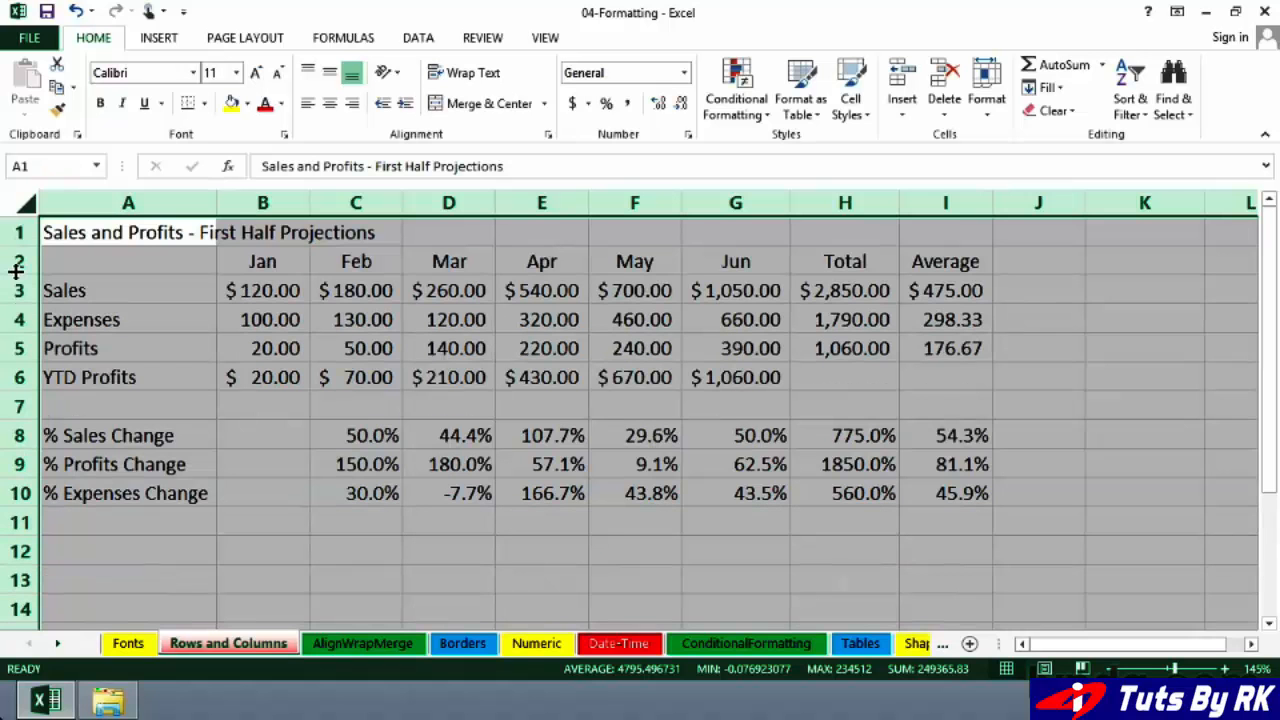
{"action": "left_click", "coordinate": [271, 535]}
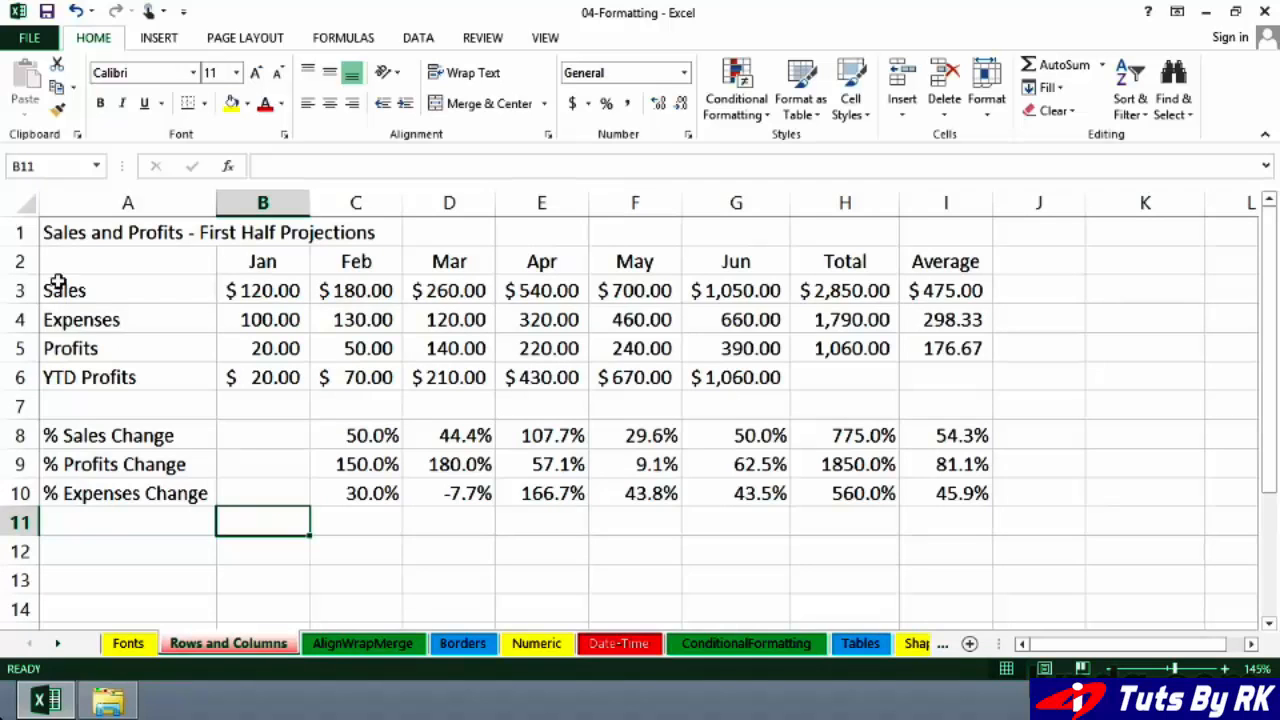
Step: Select the entire worksheet, enlarge every row to about double height, and check the rows further down
{"action": "left_click", "coordinate": [14, 200]}
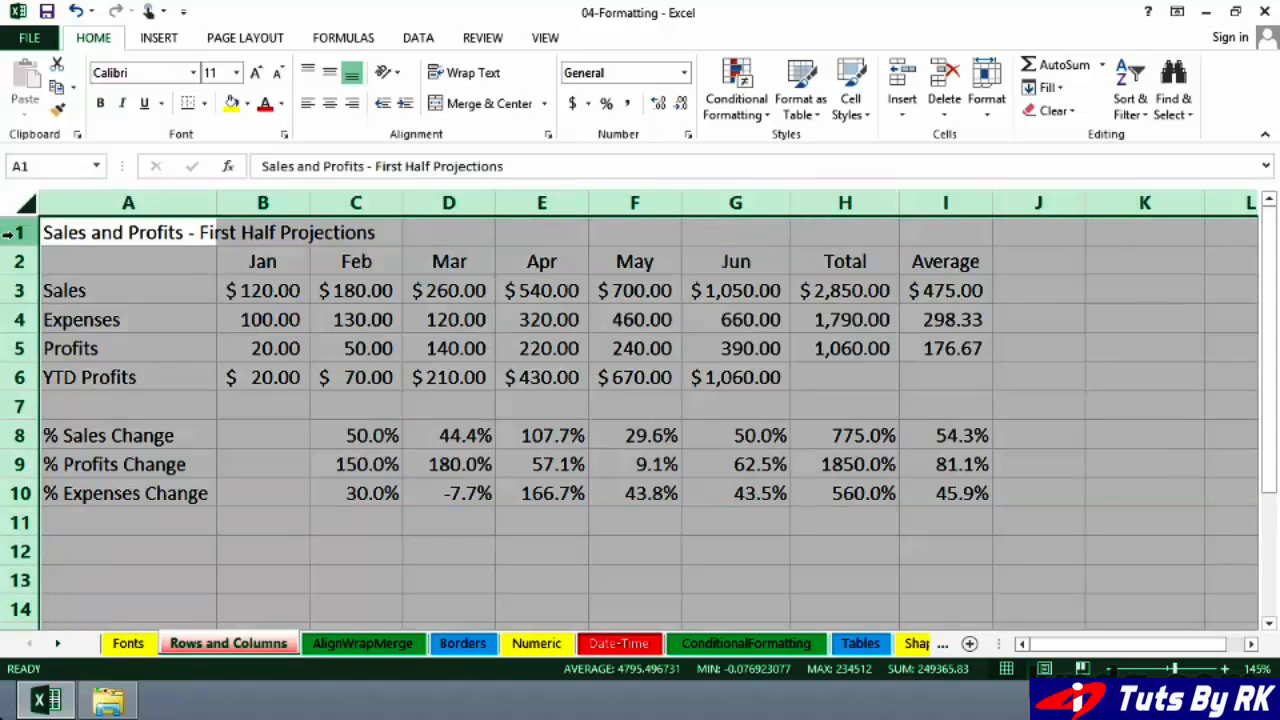
{"action": "left_click_drag", "start_coordinate": [19, 246], "coordinate": [17, 274]}
{"action": "scroll", "coordinate": [311, 483], "scroll_direction": "down", "scroll_amount": 2}
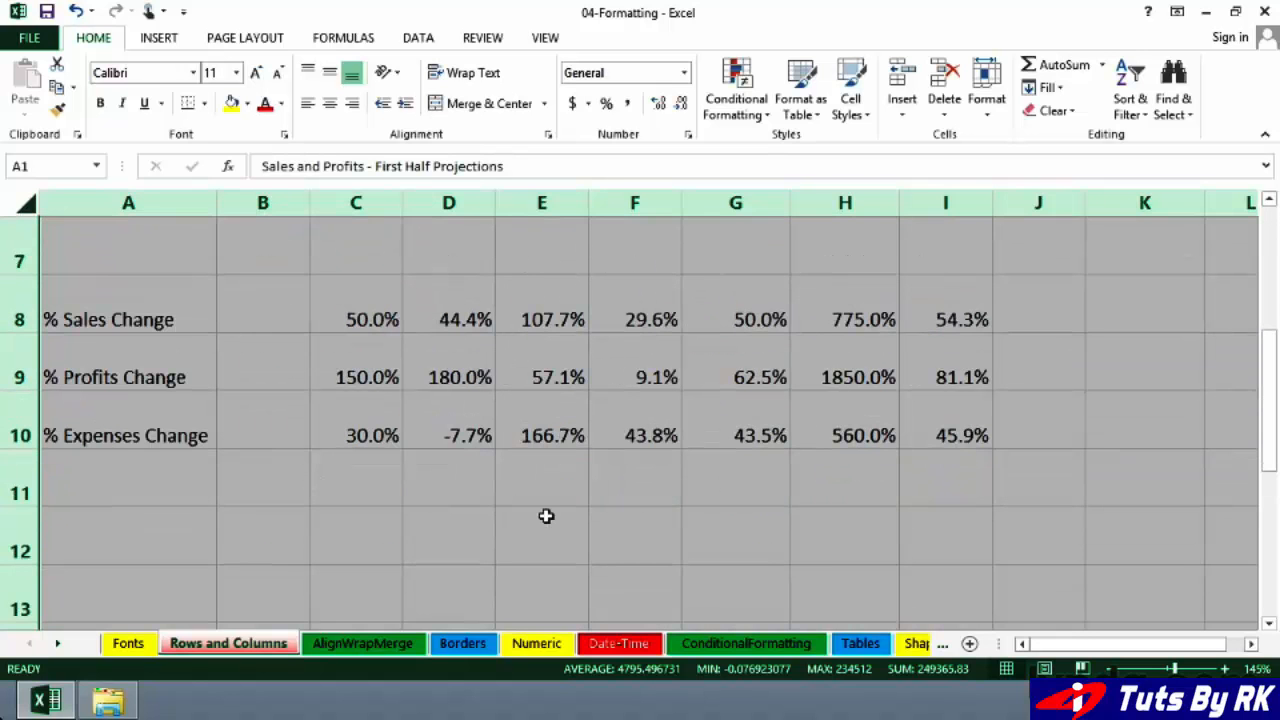
{"action": "scroll", "coordinate": [546, 516], "scroll_direction": "up", "scroll_amount": 2}
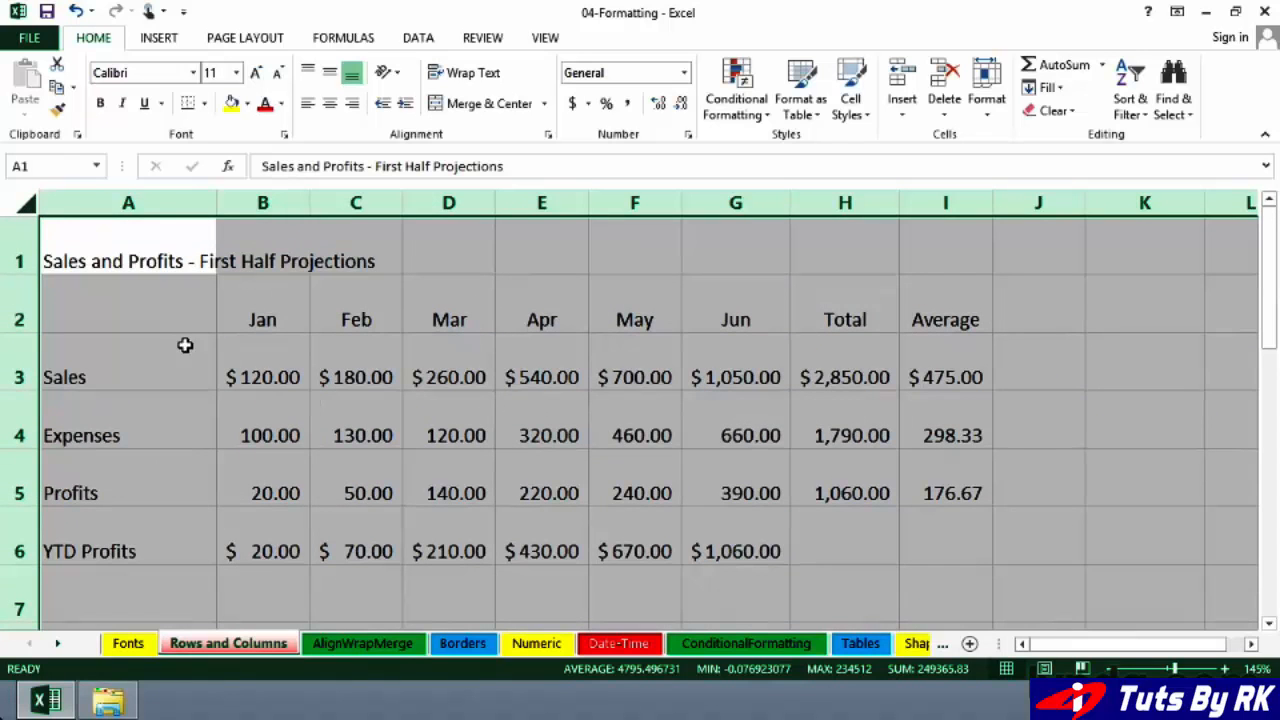
Step: Undo the last row height enlargement across the whole worksheet and deselect the sheet
{"action": "key", "text": "ctrl+z"}
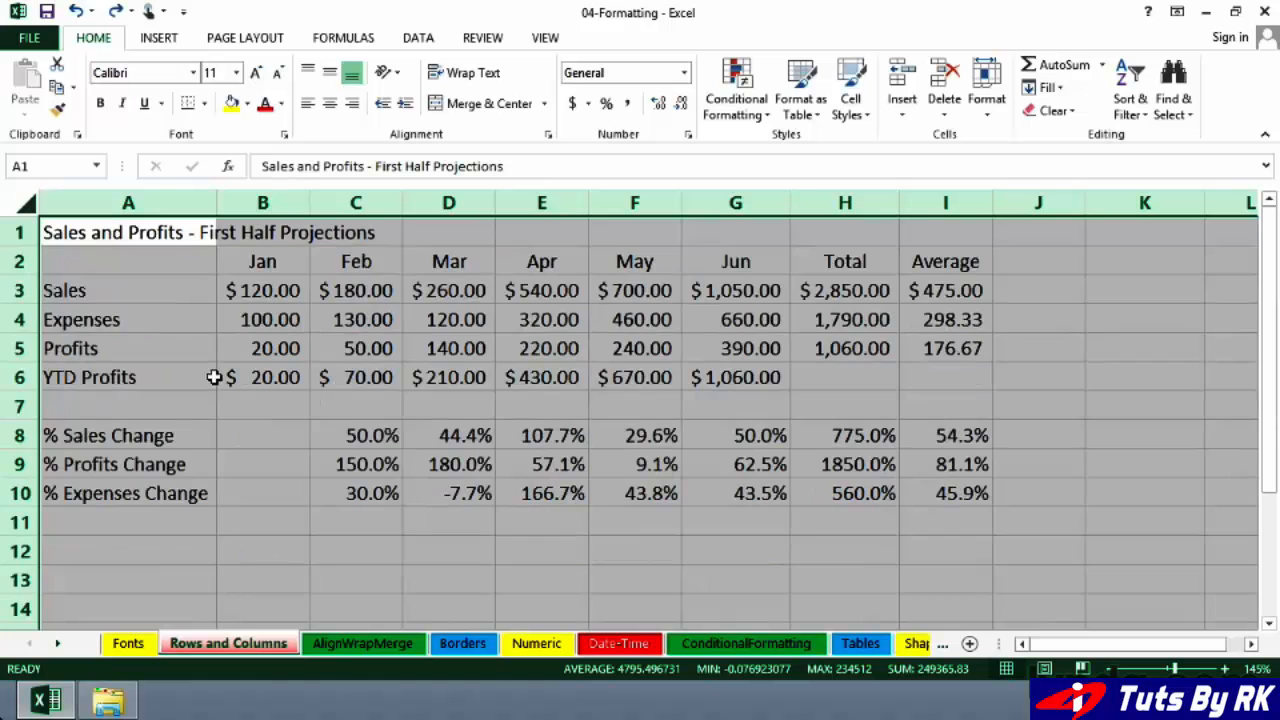
{"action": "left_click", "coordinate": [243, 400]}
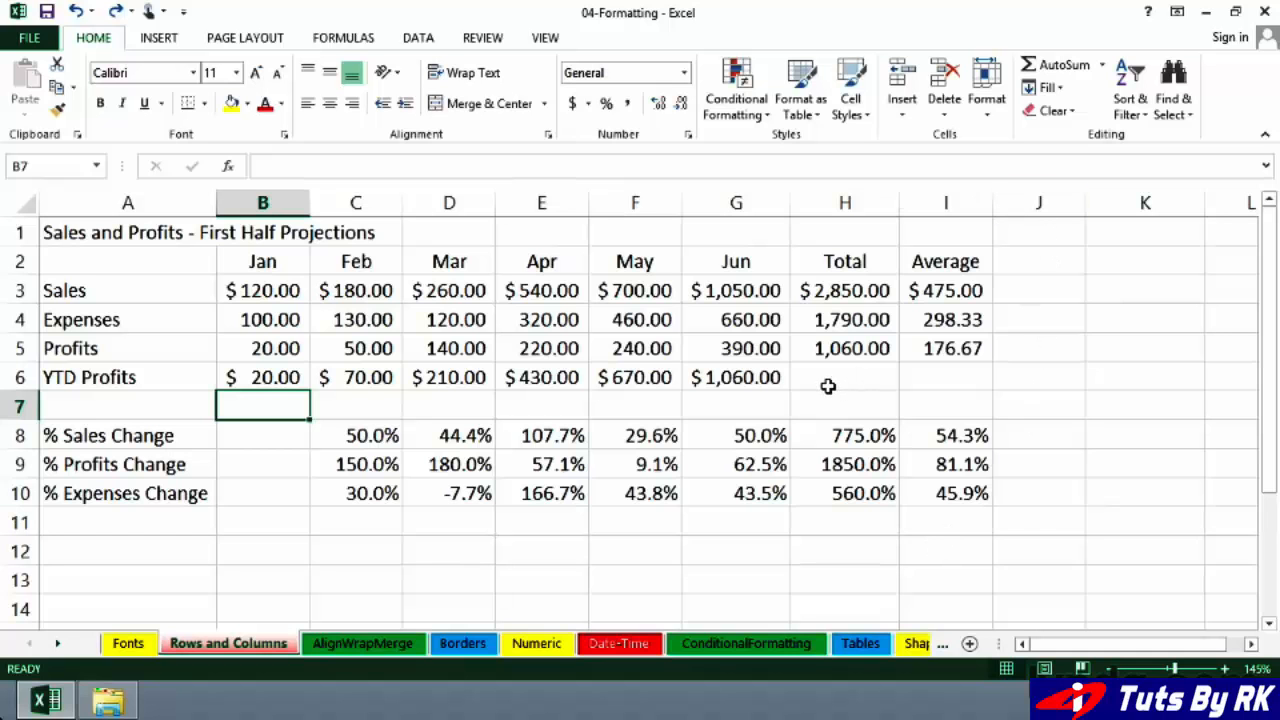
Step: Select the entire worksheet and AutoFit all column widths, then select the title cell A1
{"action": "left_click", "coordinate": [25, 203]}
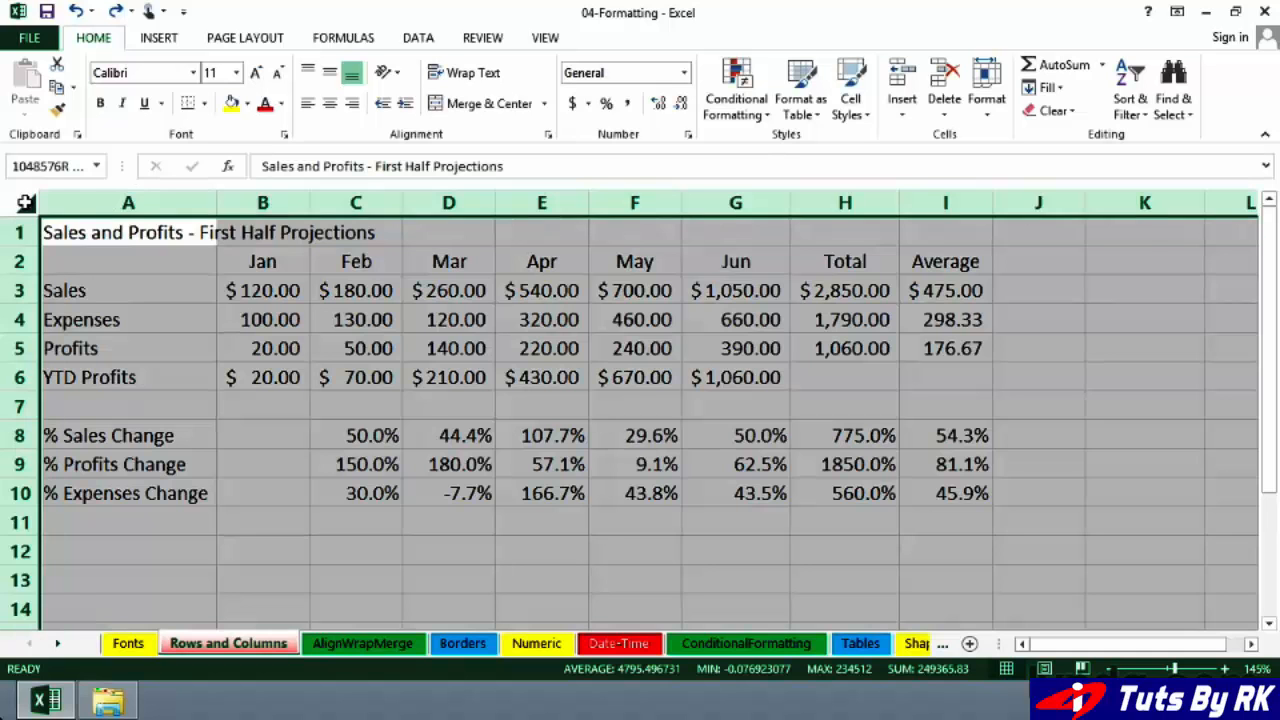
{"action": "double_click", "coordinate": [310, 203]}
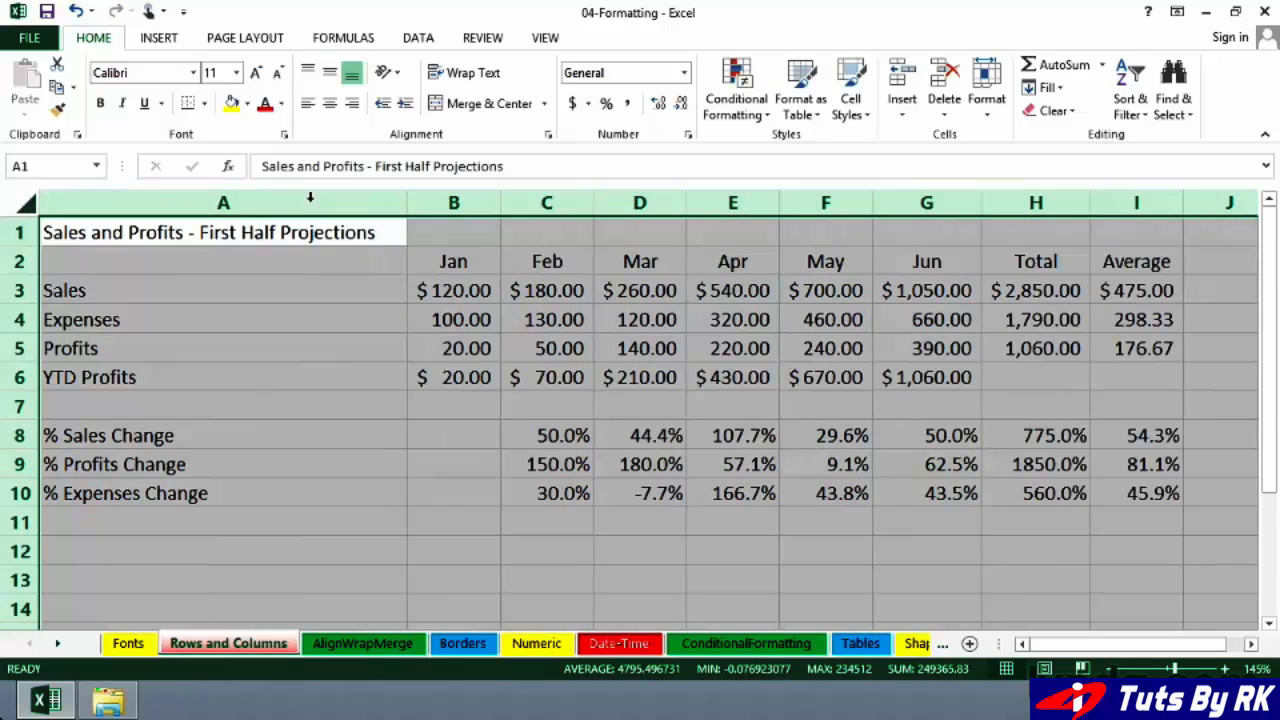
{"action": "left_click", "coordinate": [298, 252]}
{"action": "left_click", "coordinate": [297, 238]}
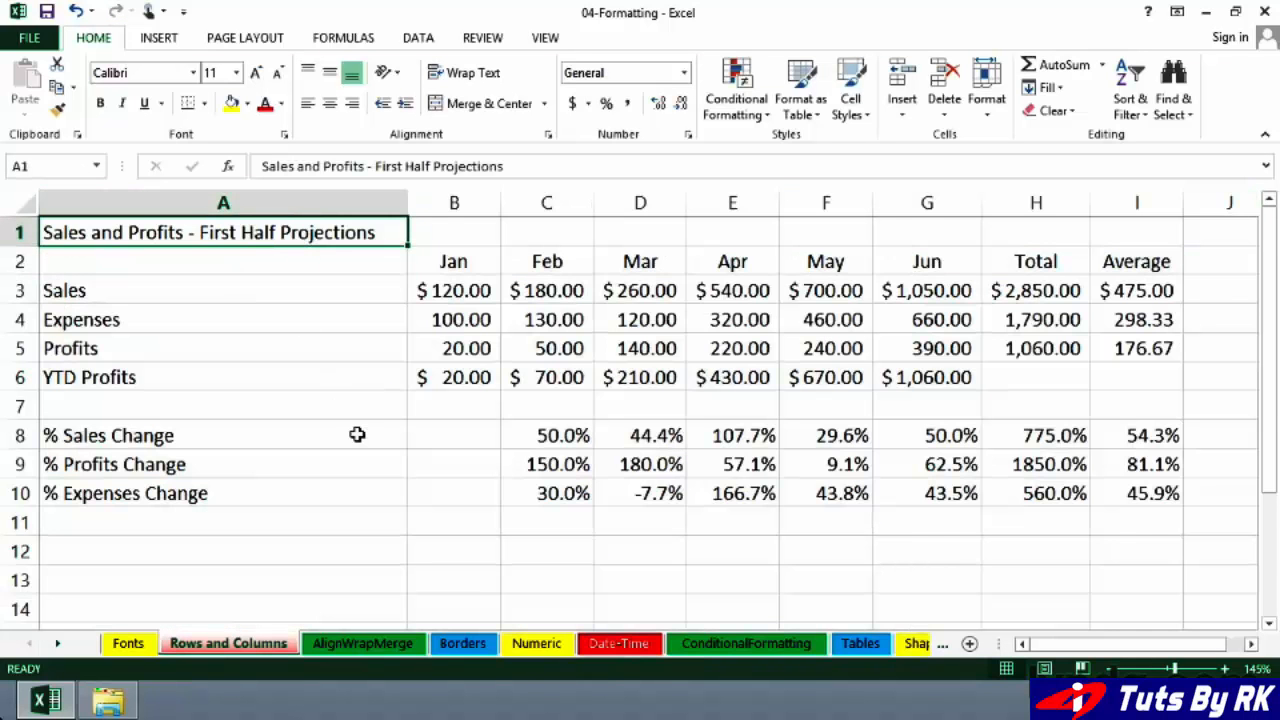
Step: Manually narrow column A until it just fits the % Expenses Change label, letting the title overflow into neighbouring cells
{"action": "left_click", "coordinate": [164, 519]}
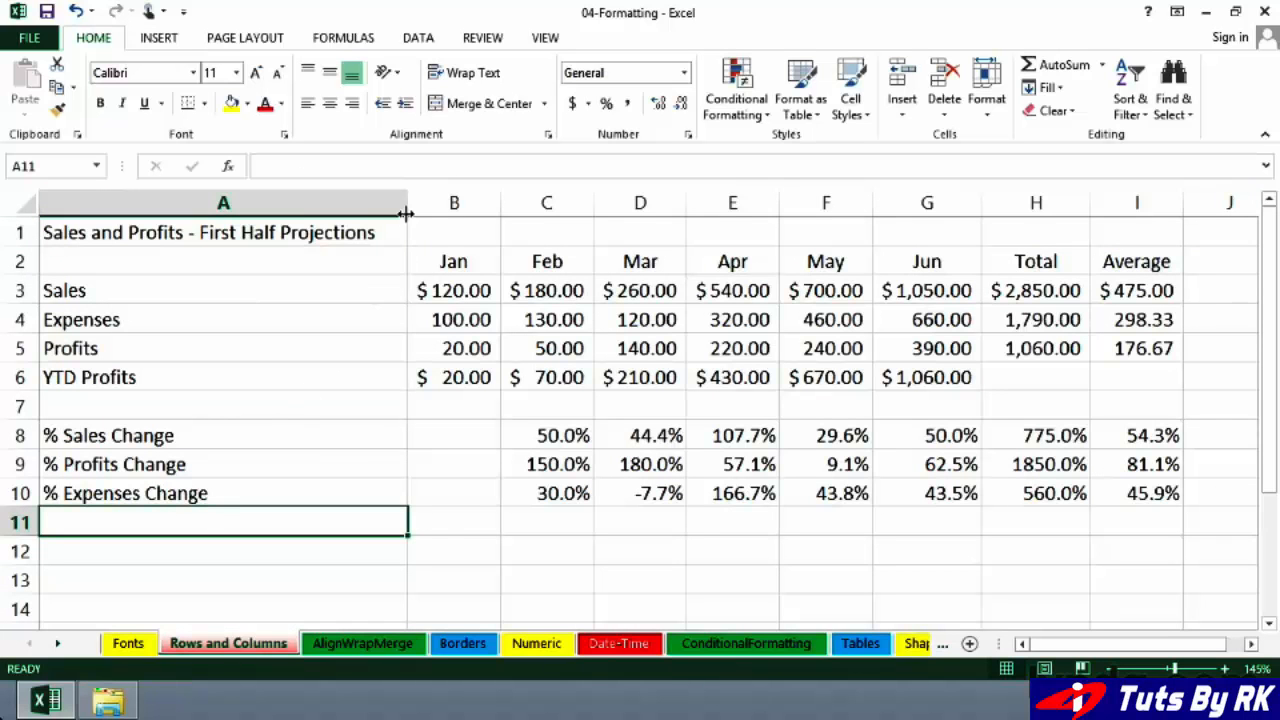
{"action": "left_click_drag", "start_coordinate": [408, 203], "coordinate": [212, 214]}
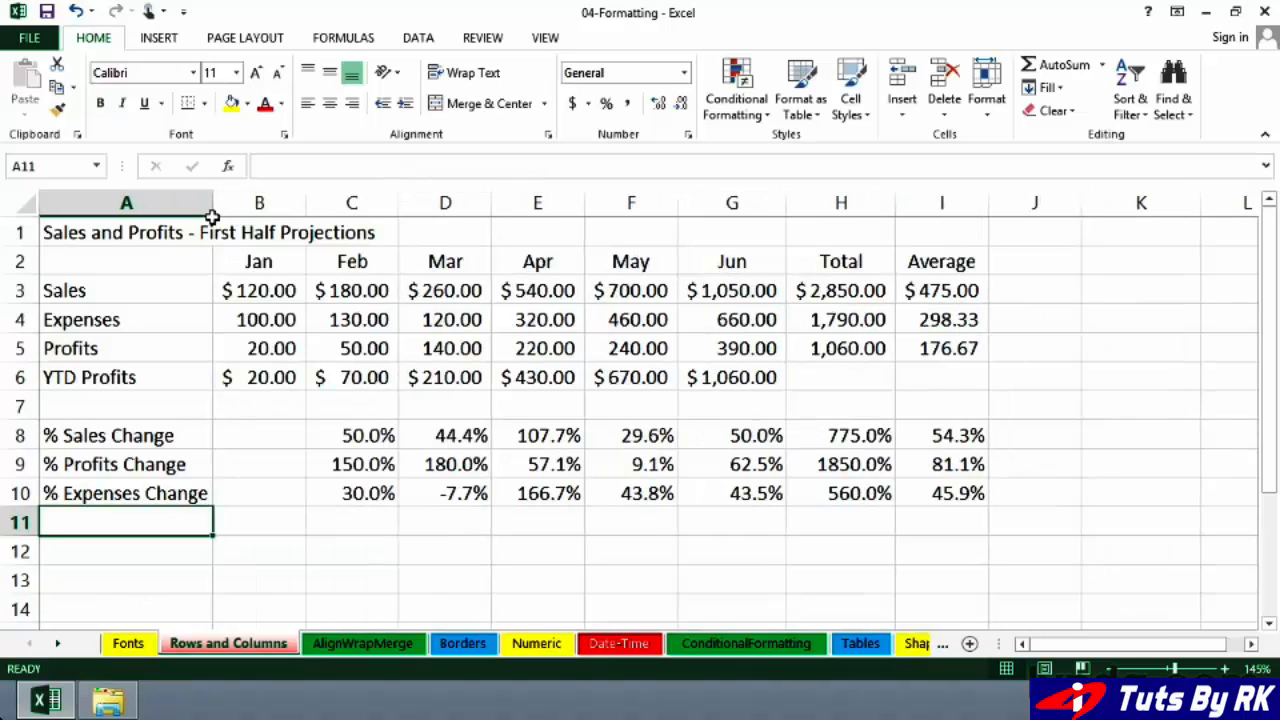
{"action": "left_click", "coordinate": [162, 258]}
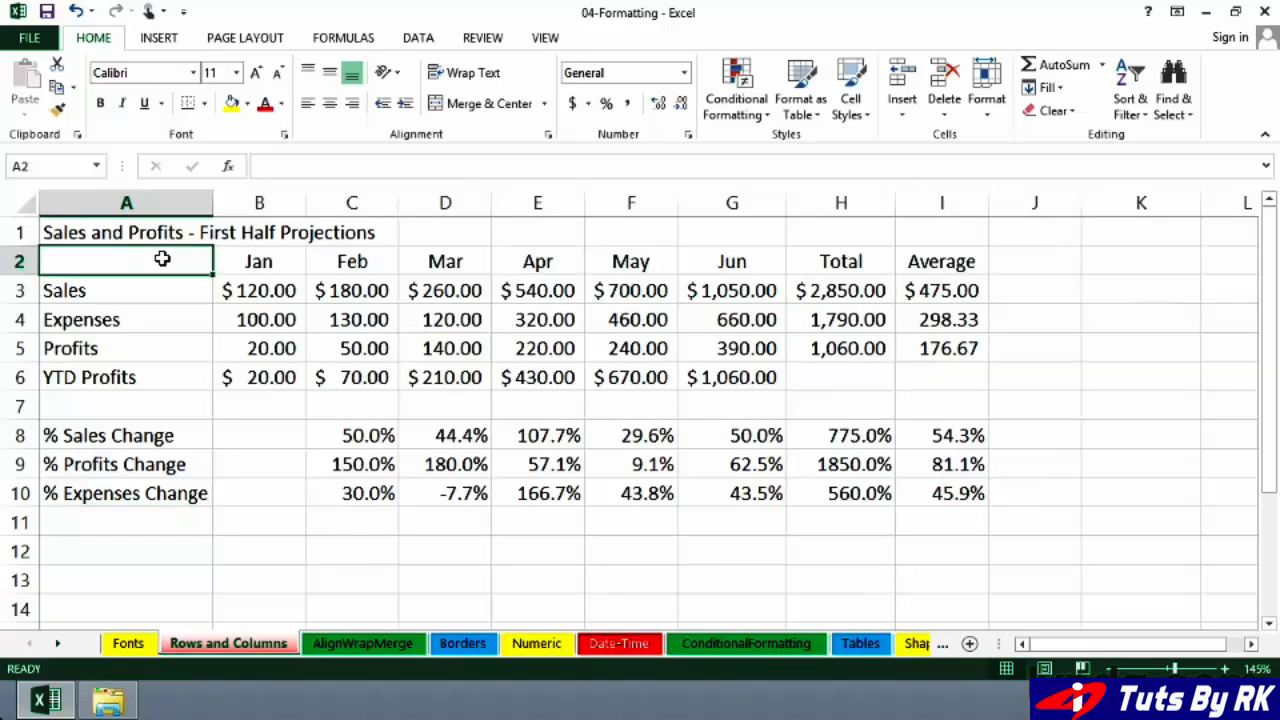
Step: Open the font size choices for the title in cell A1
{"action": "left_click", "coordinate": [148, 231]}
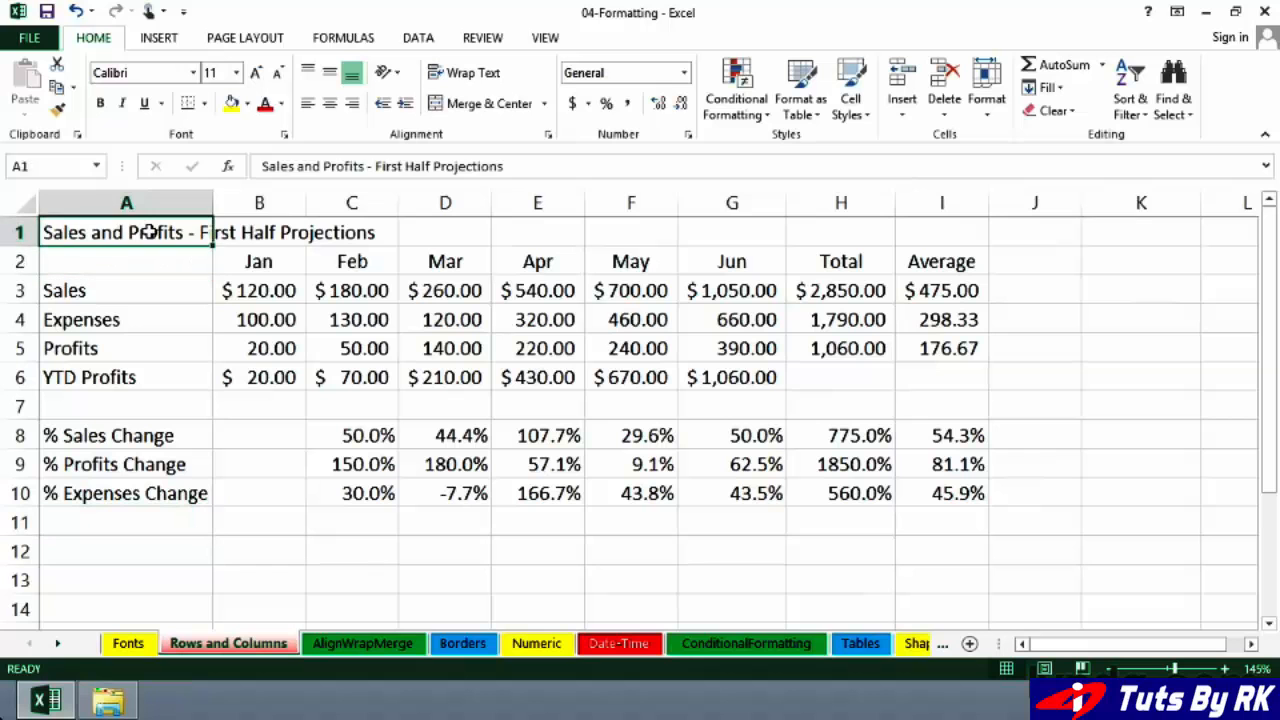
{"action": "left_click", "coordinate": [238, 73]}
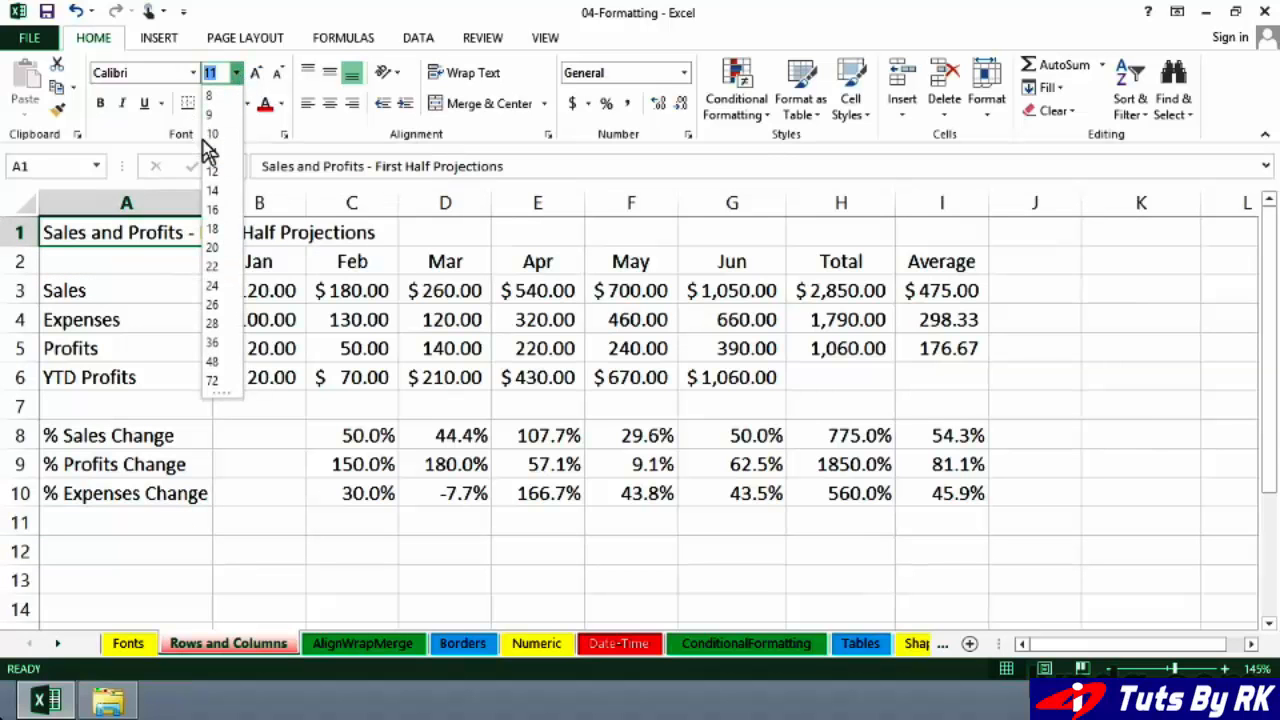